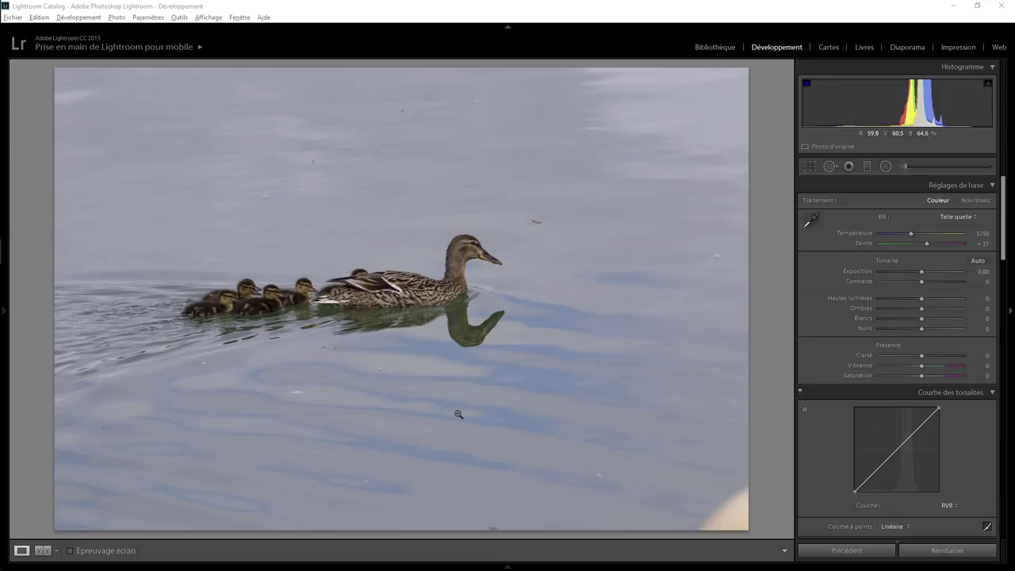
Step: Crop tighter around the mallard and ducklings at Original aspect, repositioning the photo in frame
click(811, 166)
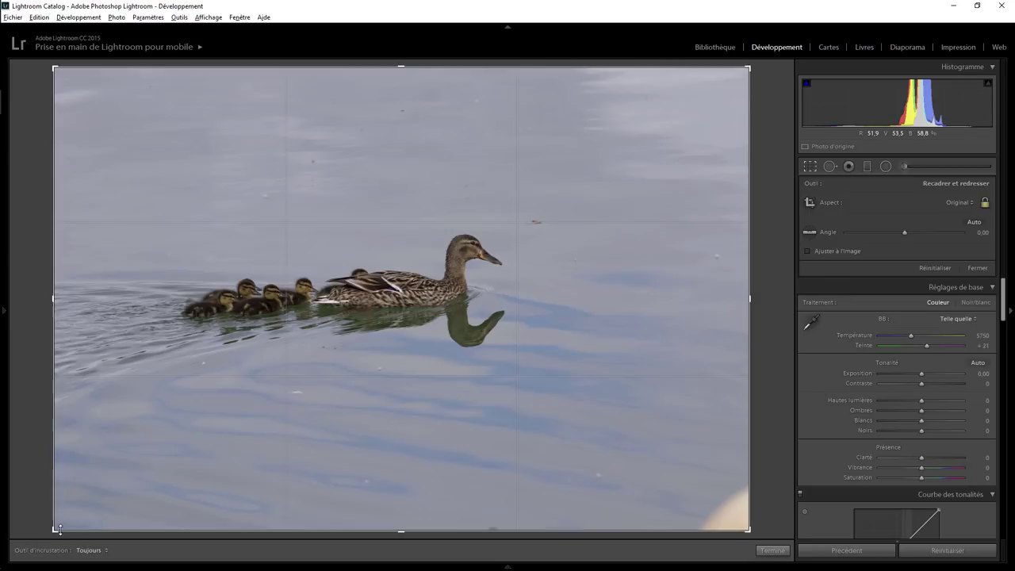
drag(59, 527, 142, 472)
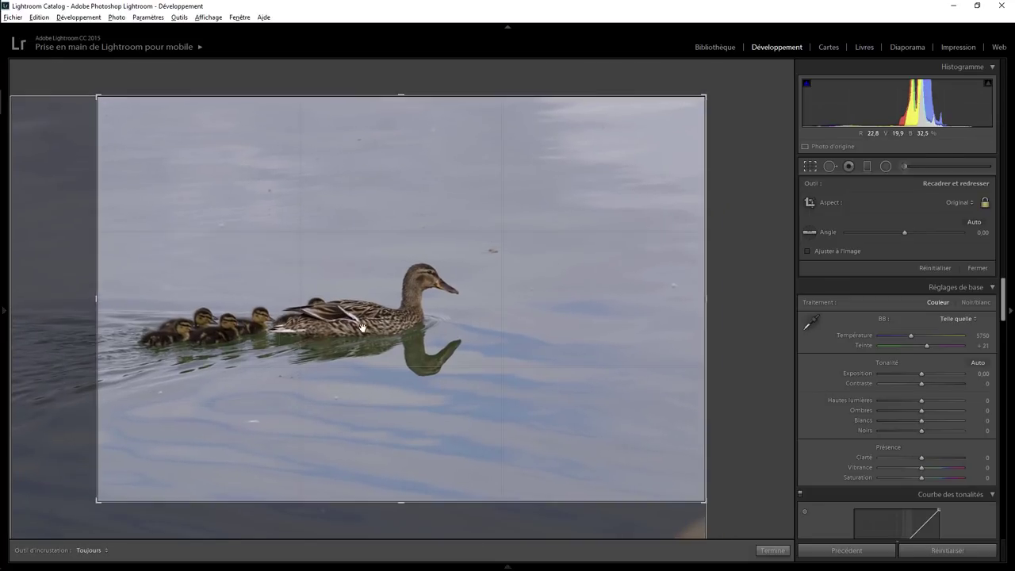
drag(353, 341, 404, 341)
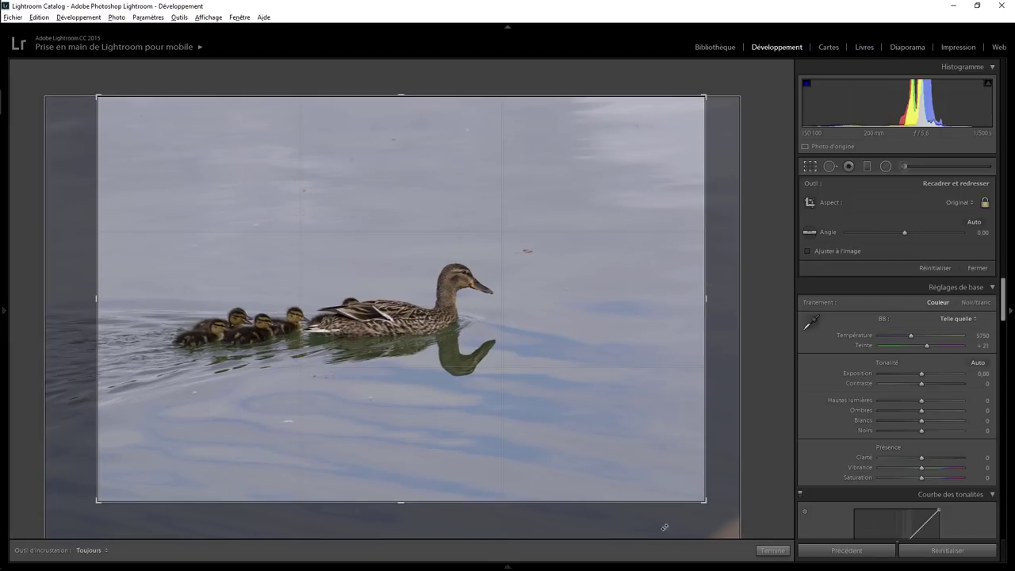
click(772, 550)
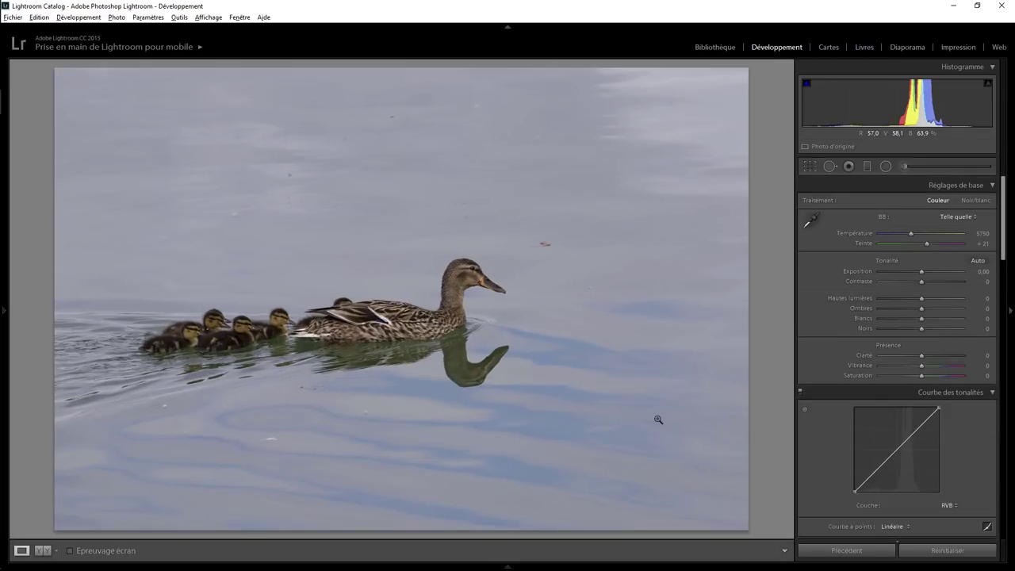
Step: Auto-set Whites to +58 with Shift+double-click, comparing against 0 before restoring +58
key(shift)
shift+double_click(922, 320)
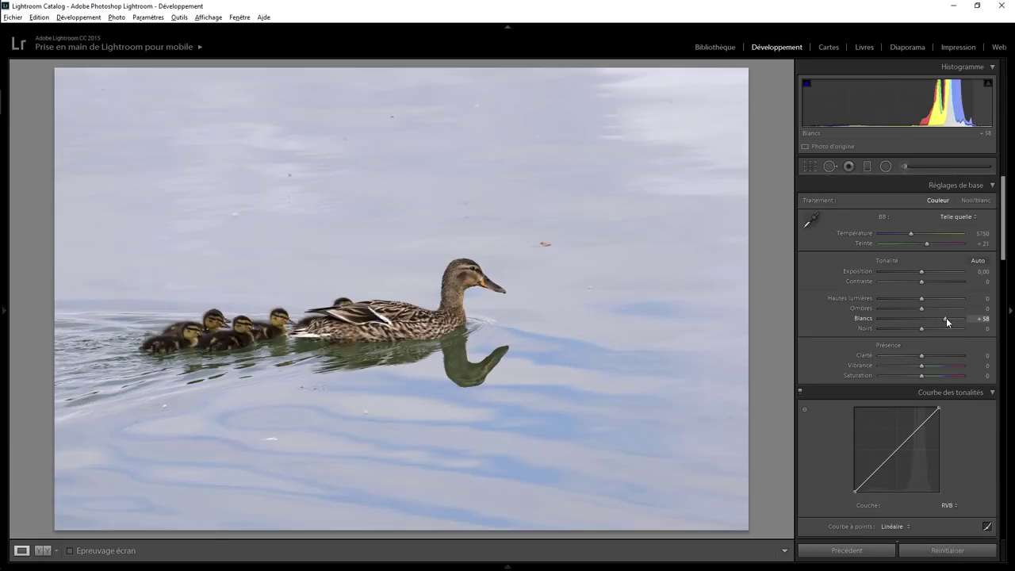
drag(946, 317, 922, 321)
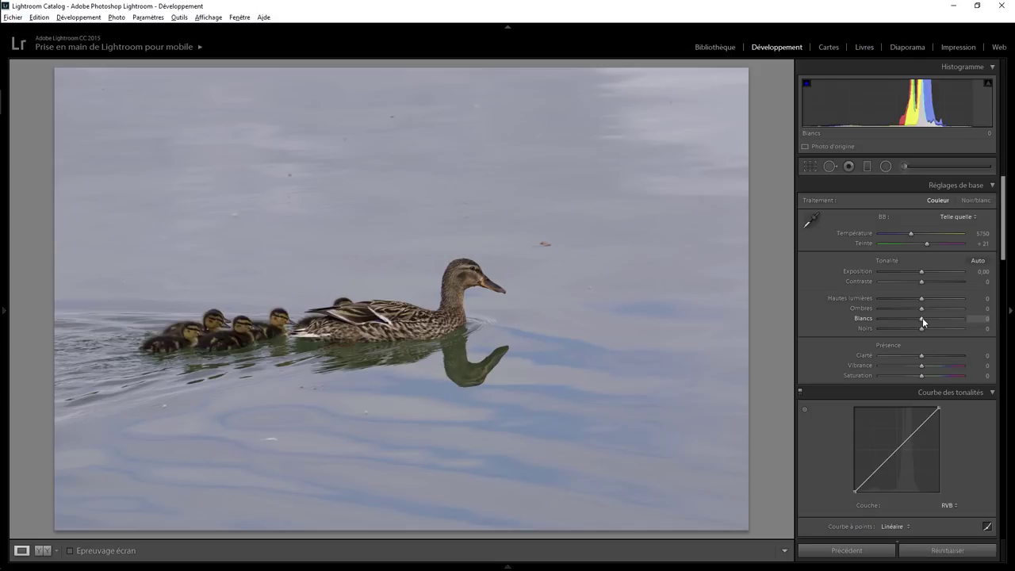
key(shift)
shift+double_click(921, 320)
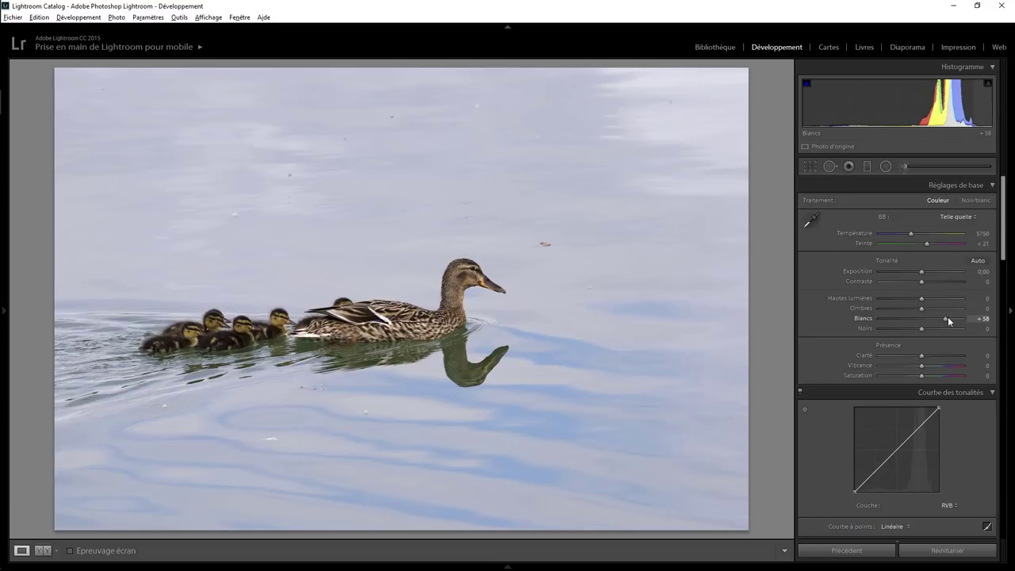
drag(947, 318, 943, 319)
key(shift)
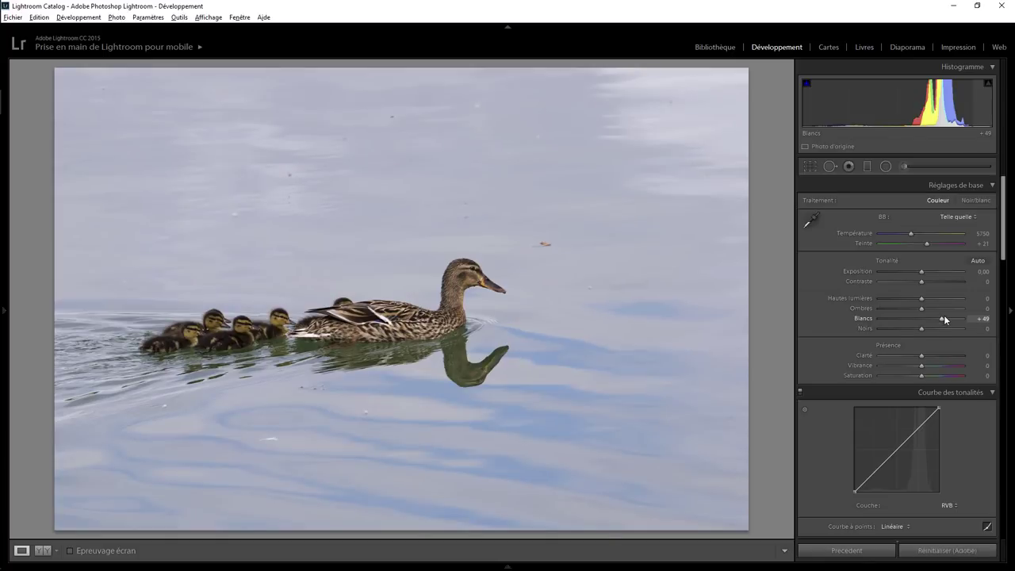
drag(942, 319, 945, 318)
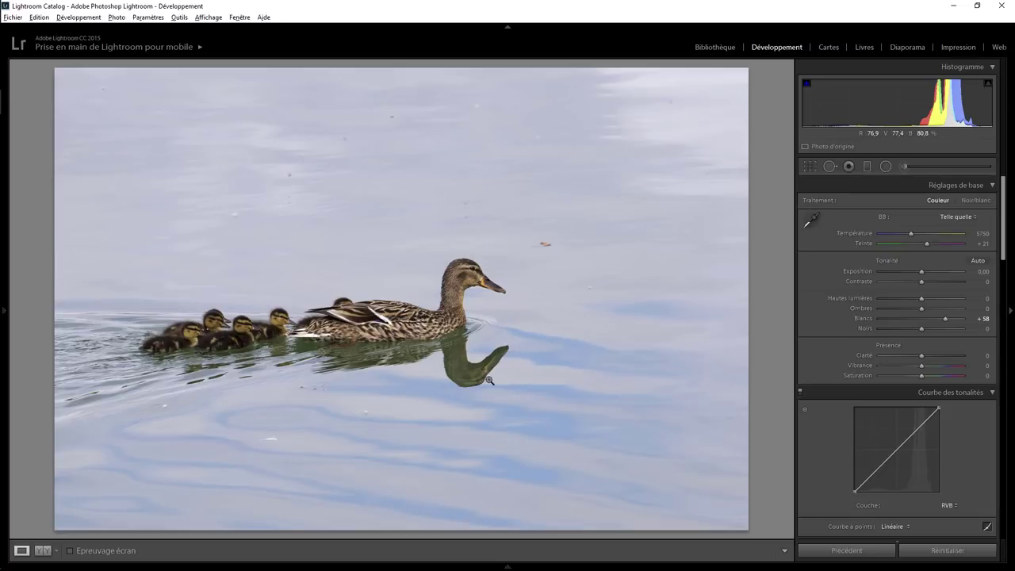
double_click(944, 318)
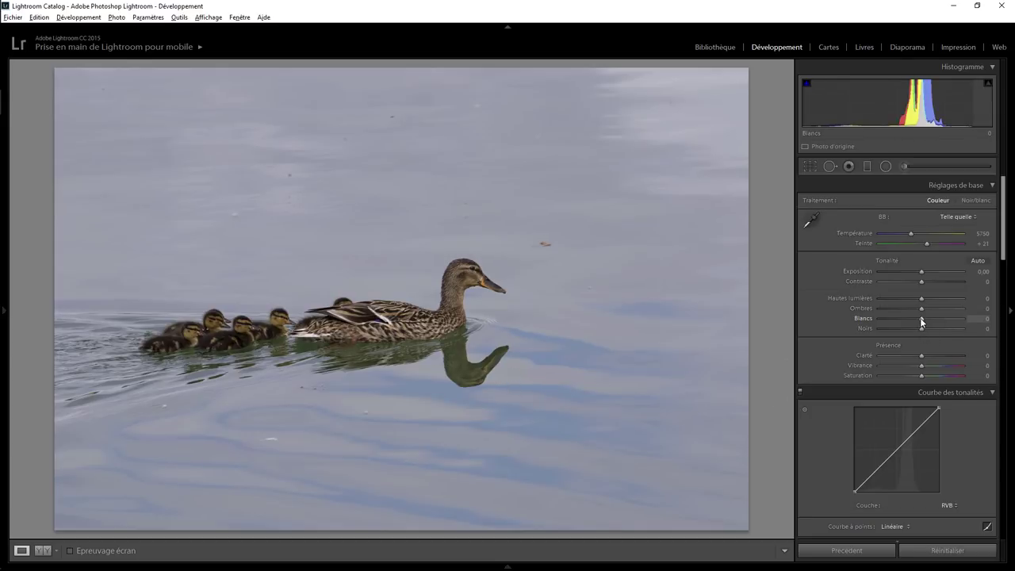
key(ctrl+z)
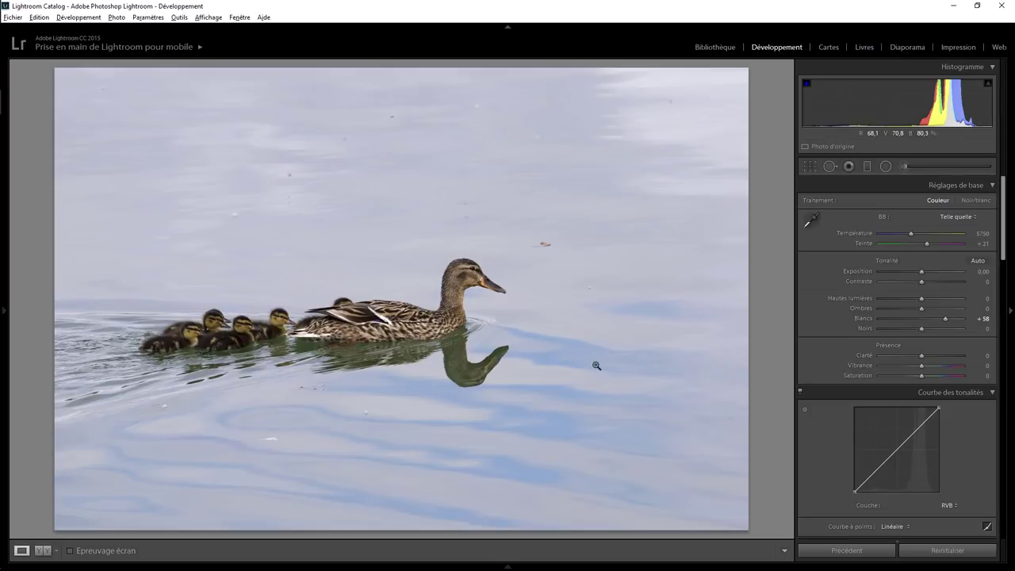
Step: At 1:1 zoom, paint out the floating leaf and remove two white specks on the water
click(545, 246)
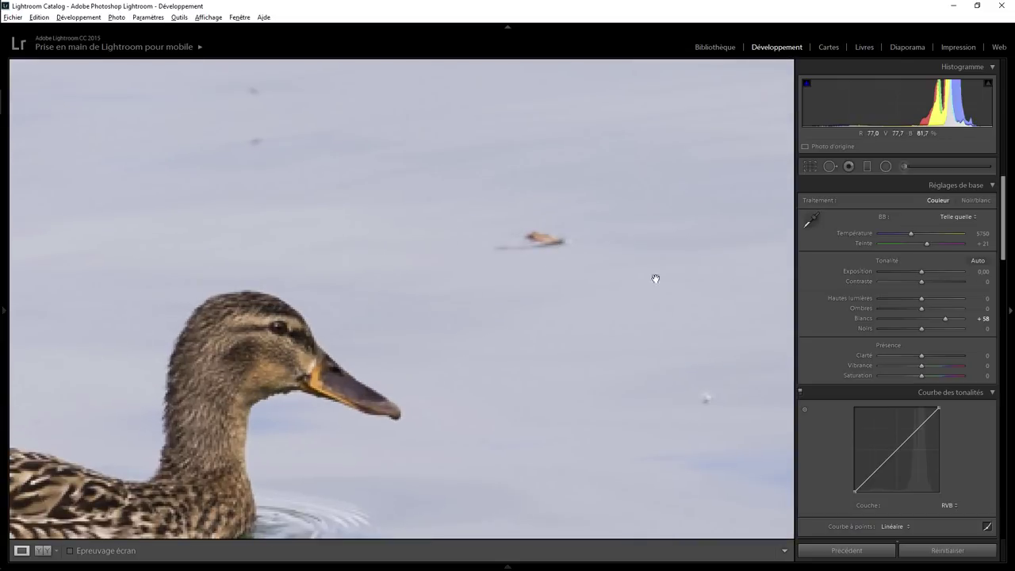
click(830, 166)
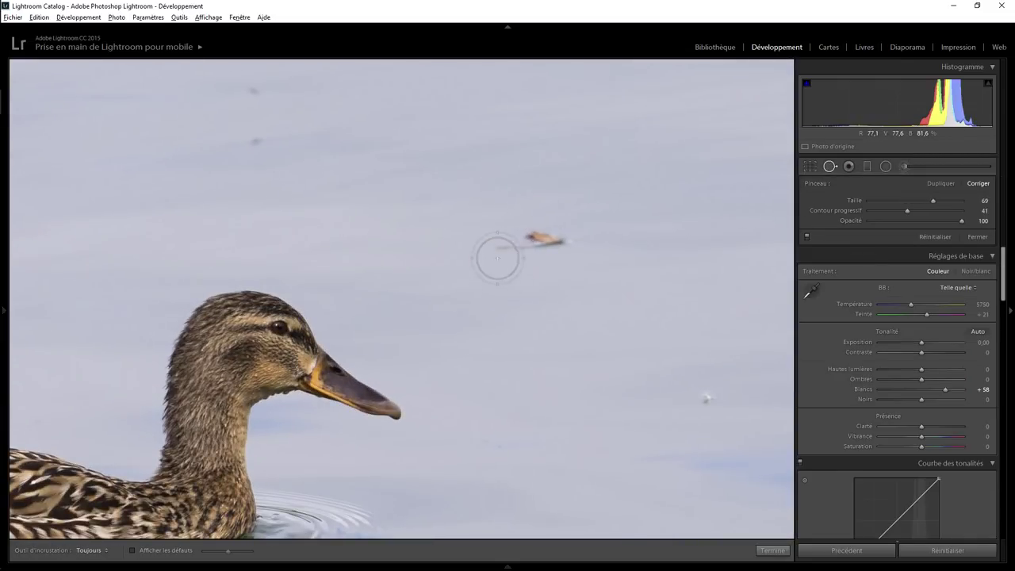
drag(506, 240, 572, 242)
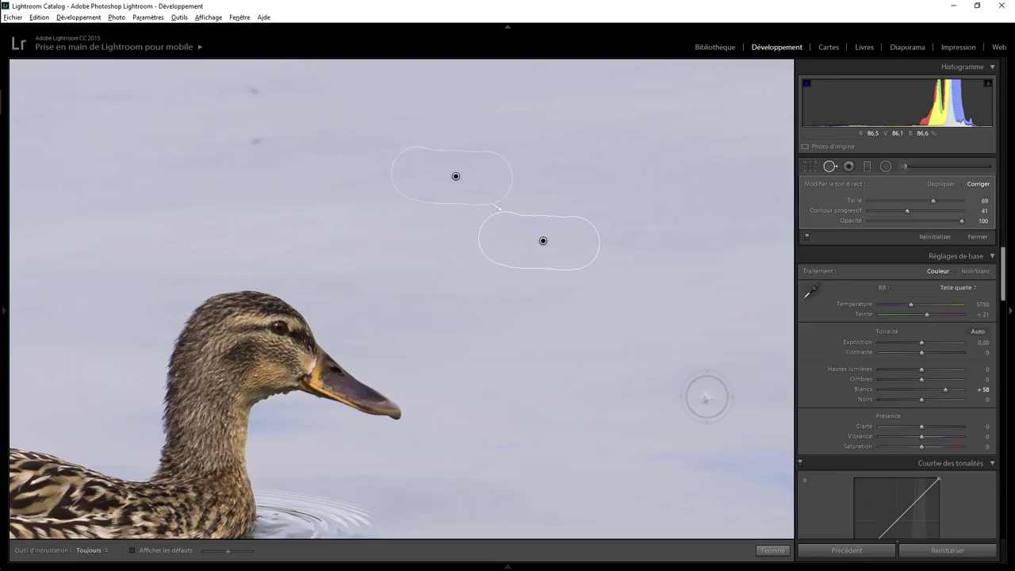
click(707, 397)
click(256, 143)
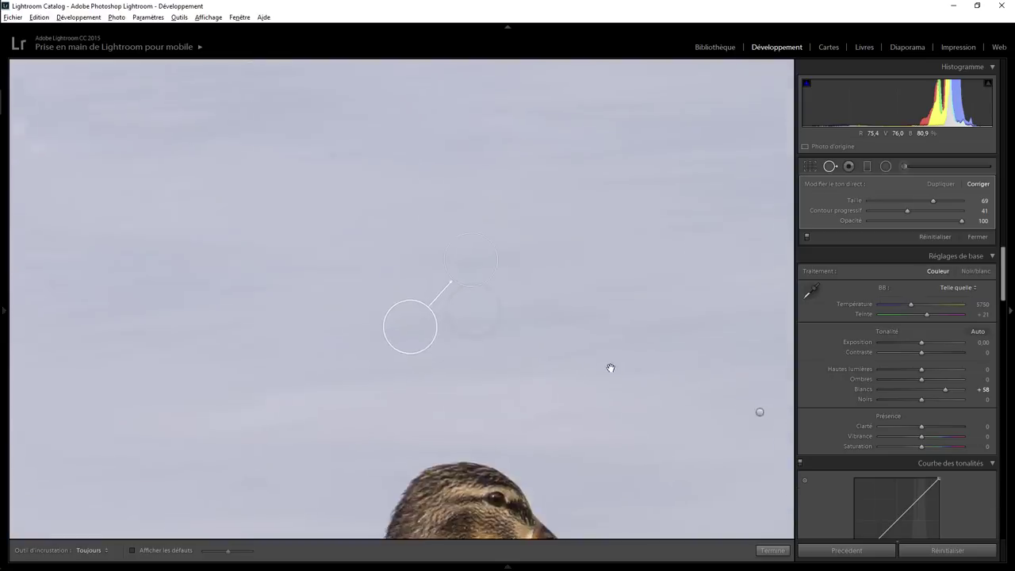
drag(356, 166, 661, 459)
Step: Remove the remaining dark specks near the top, centre and lower left of the water
click(117, 148)
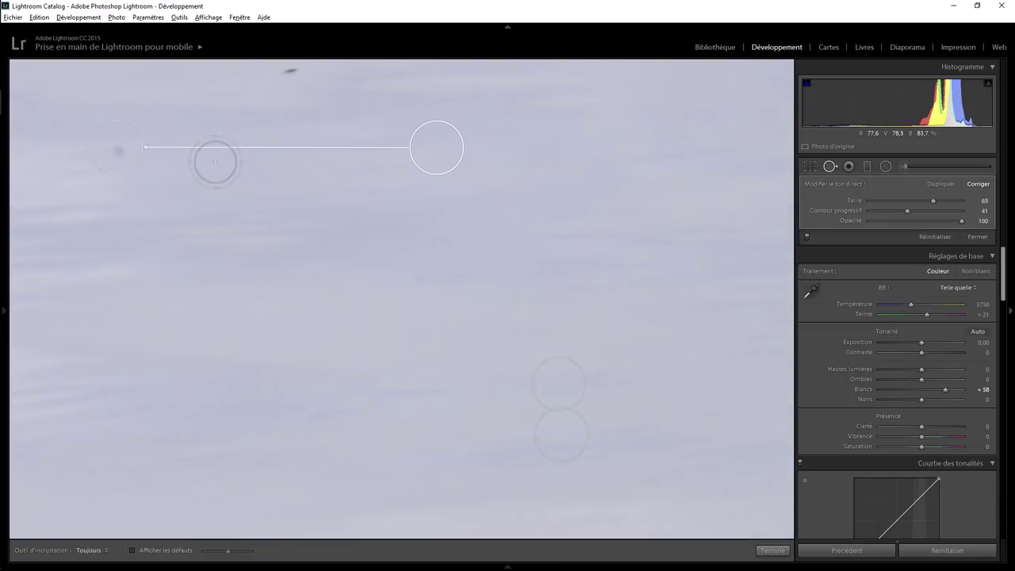
drag(233, 187, 444, 422)
click(506, 304)
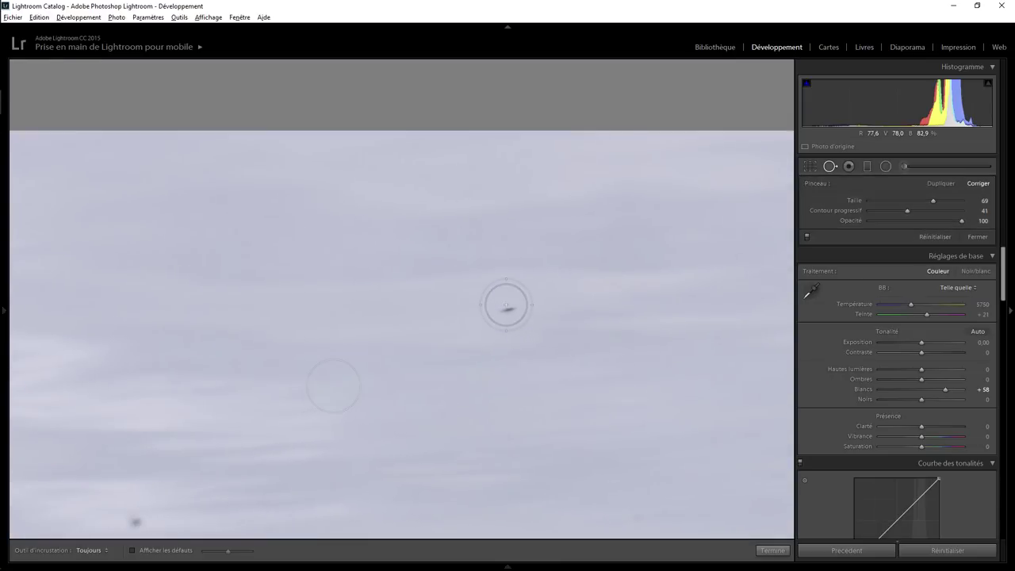
drag(198, 430, 366, 205)
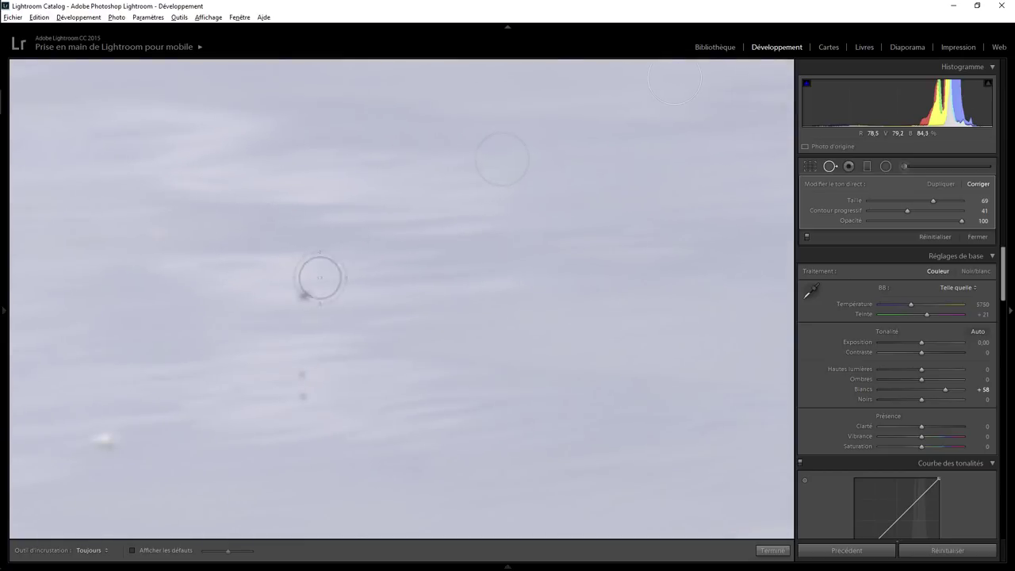
click(302, 298)
click(301, 382)
click(104, 439)
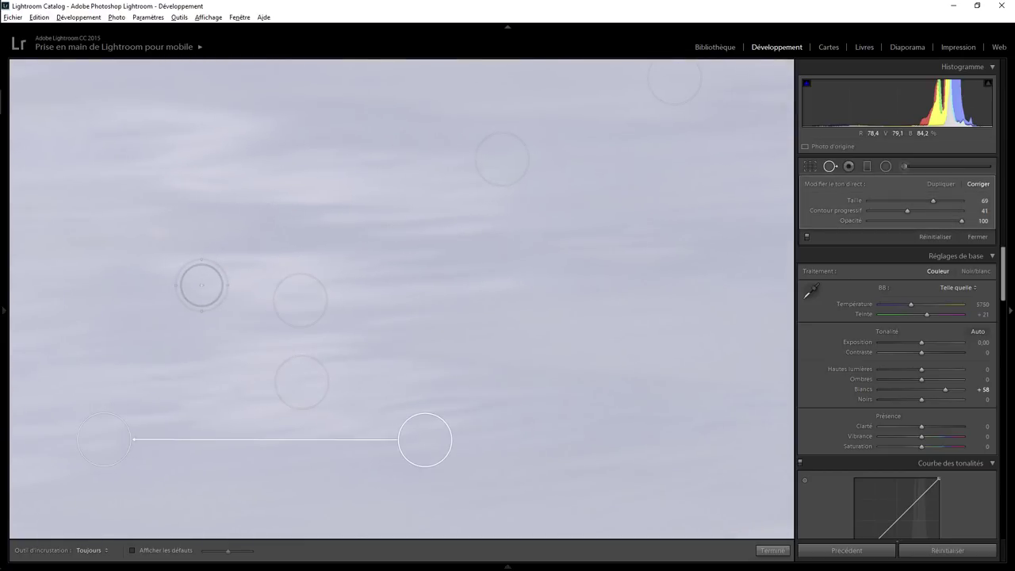
click(772, 550)
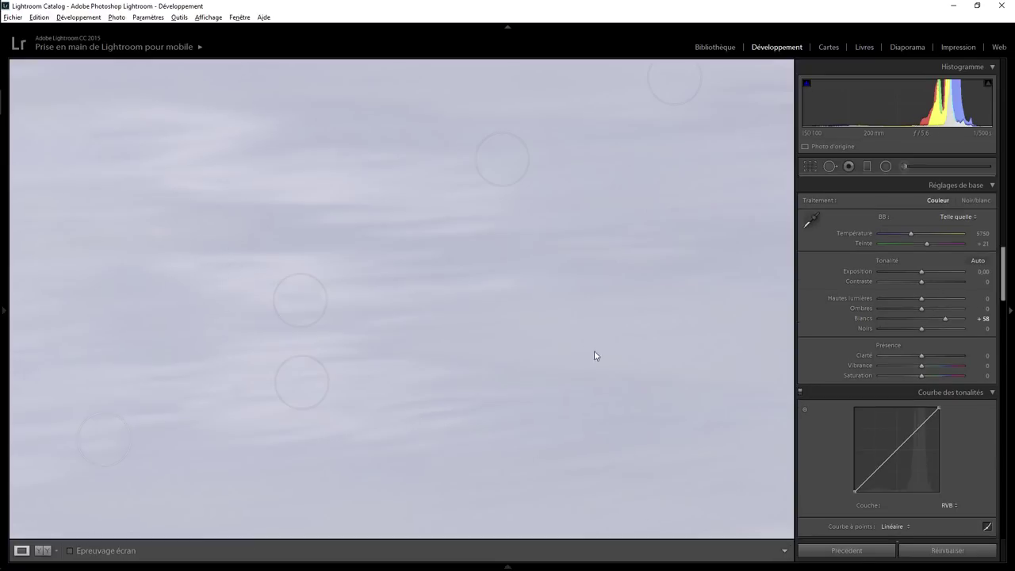
Step: On the full photo, remove specks near the top edge, lower water and right edge
click(513, 307)
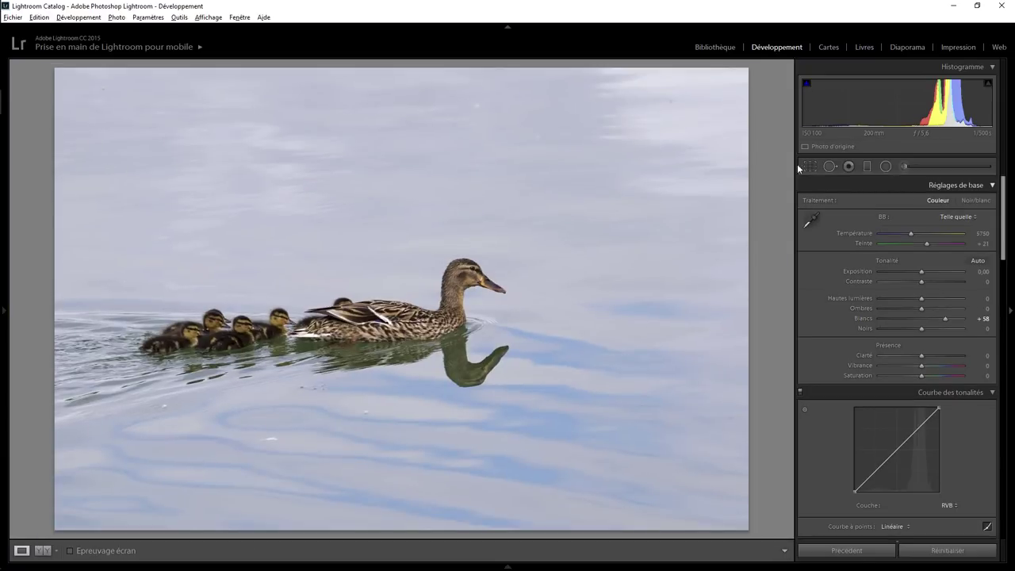
click(829, 166)
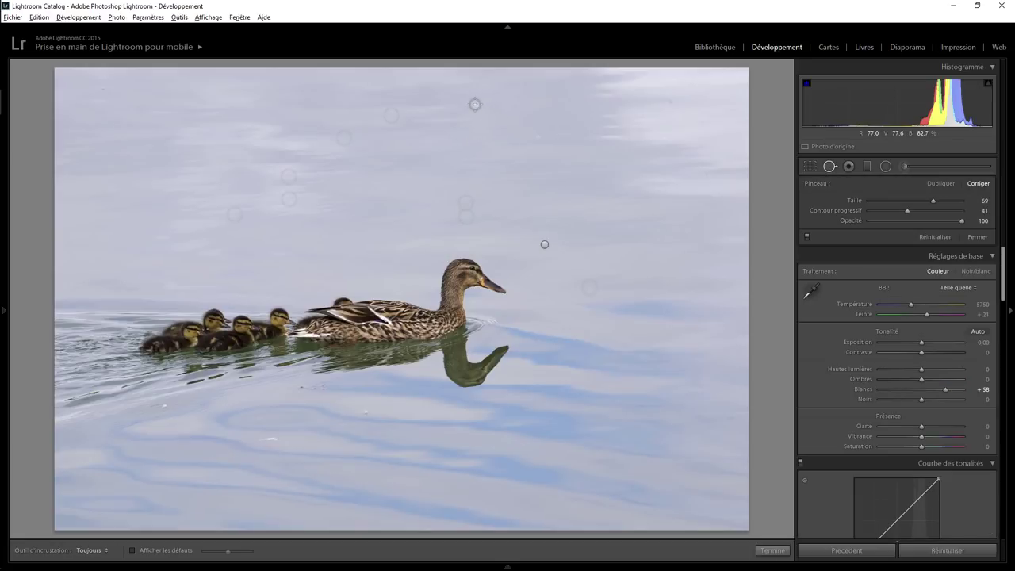
click(474, 103)
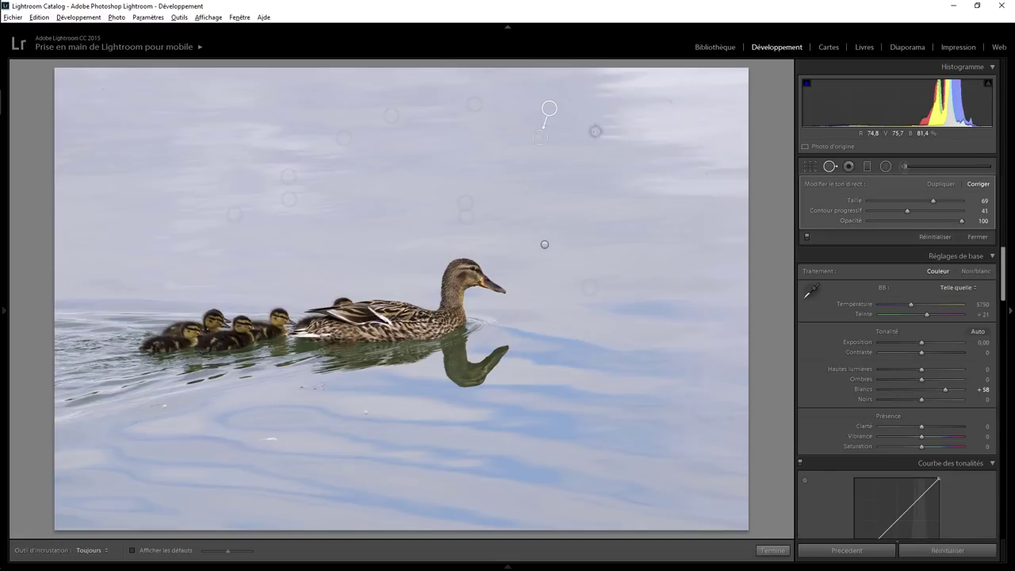
click(666, 102)
click(164, 404)
click(271, 438)
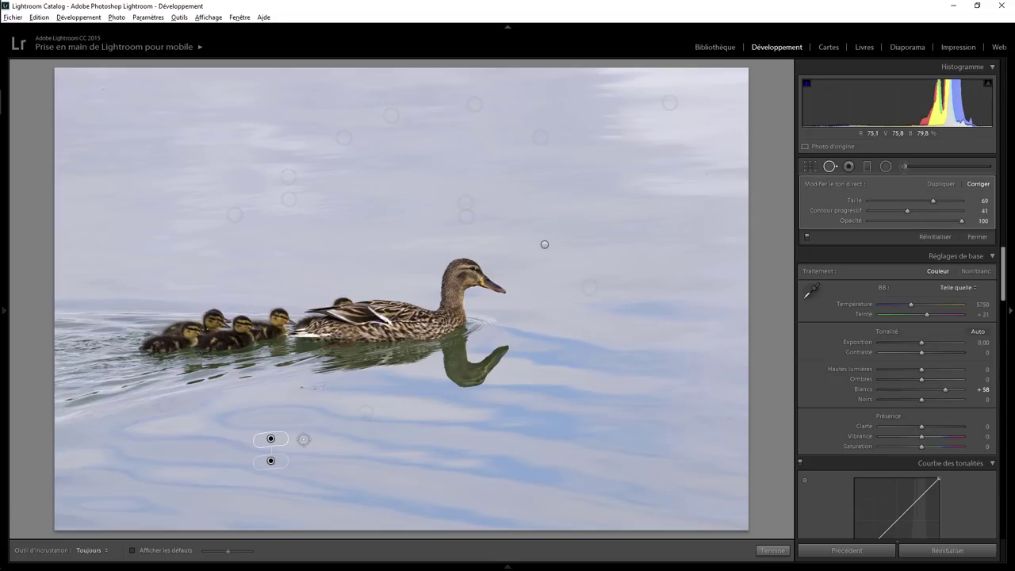
click(643, 469)
Step: Delete the misplaced spot correction and paint out the bright reflection below the ducklings
key(Delete)
click(621, 502)
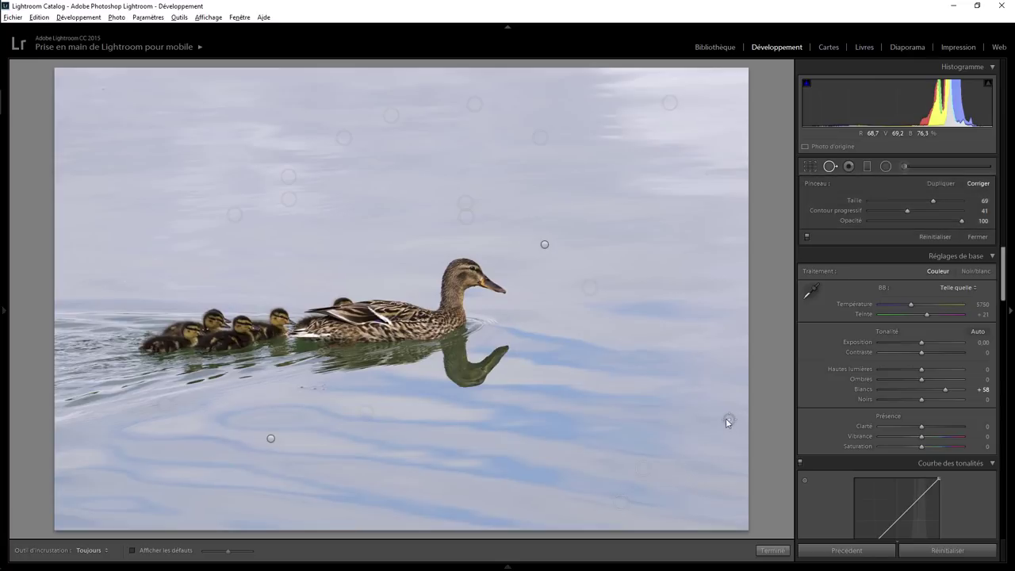
click(302, 386)
drag(311, 386, 330, 386)
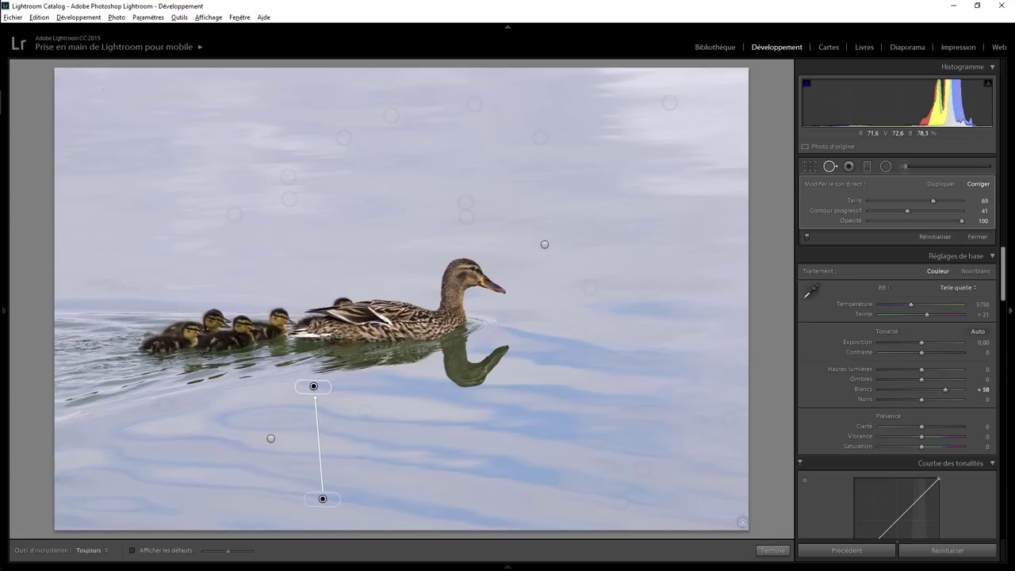
click(771, 549)
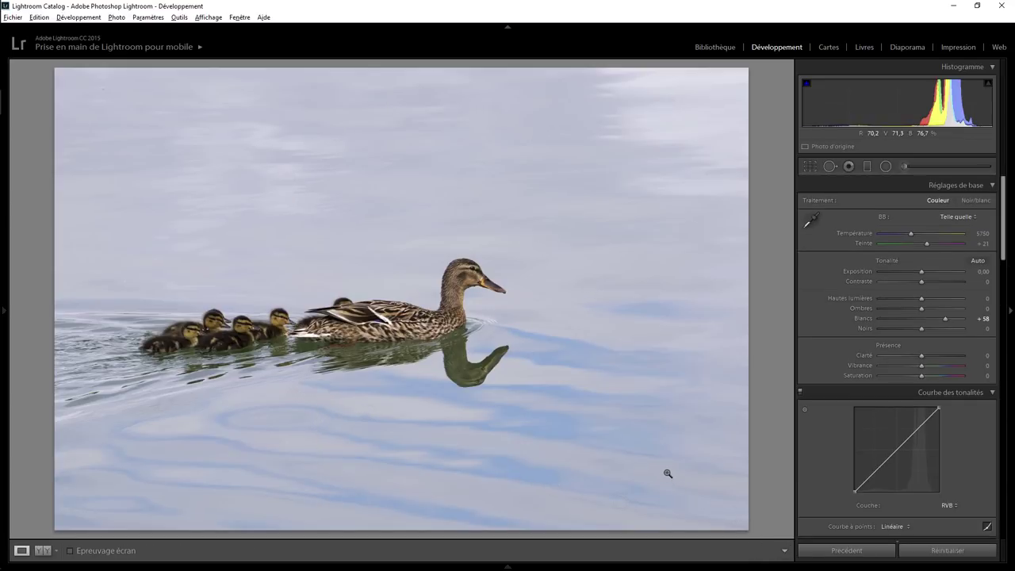
Step: Recrop tighter around the ducks and shift them lower within the frame
click(809, 166)
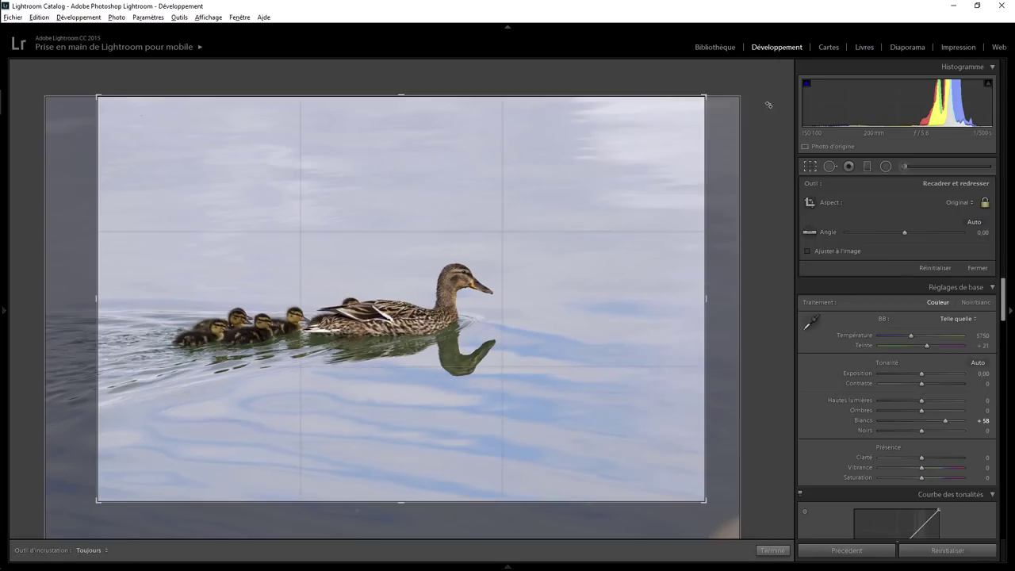
drag(703, 98, 667, 121)
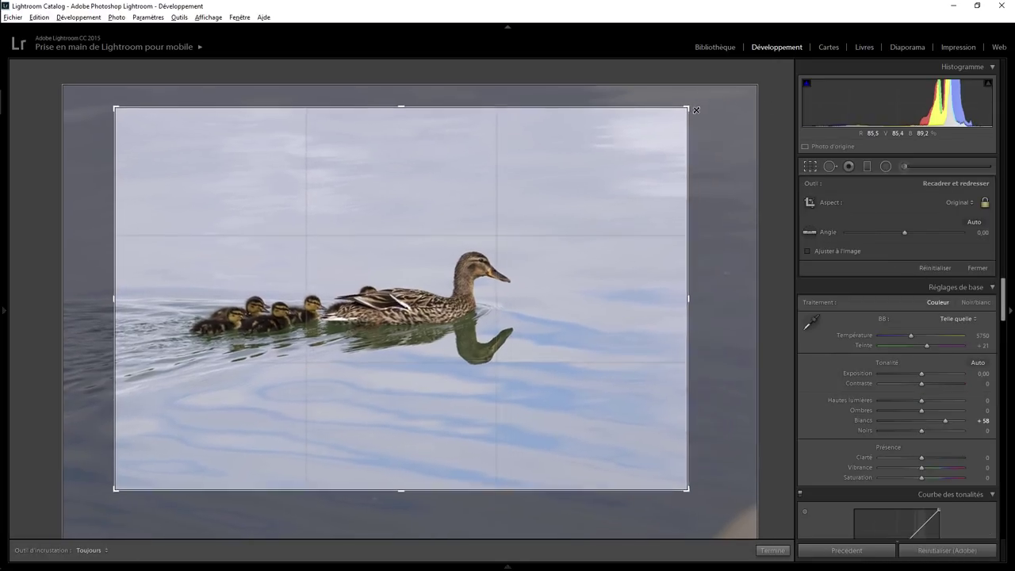
drag(458, 312, 455, 333)
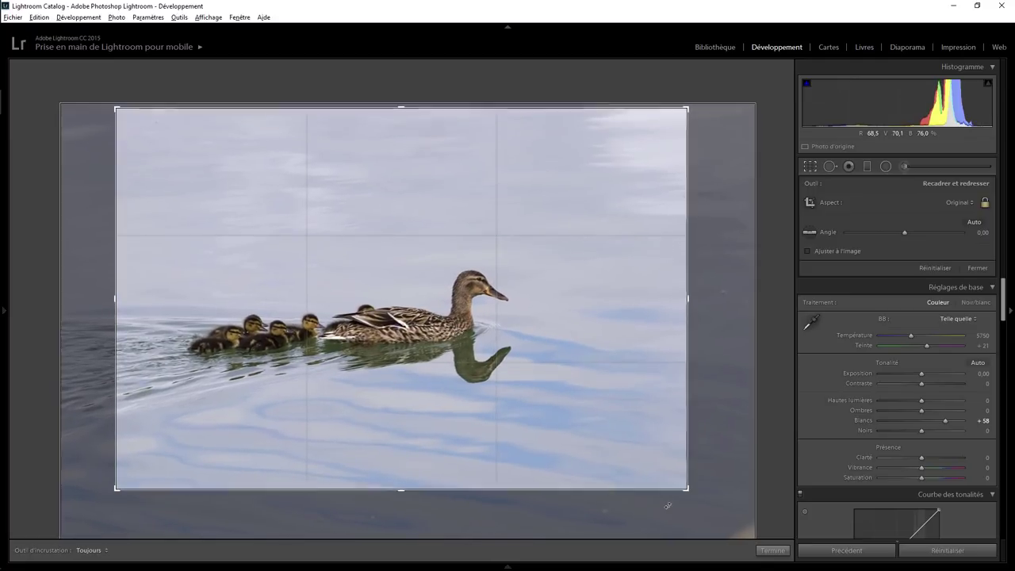
click(771, 551)
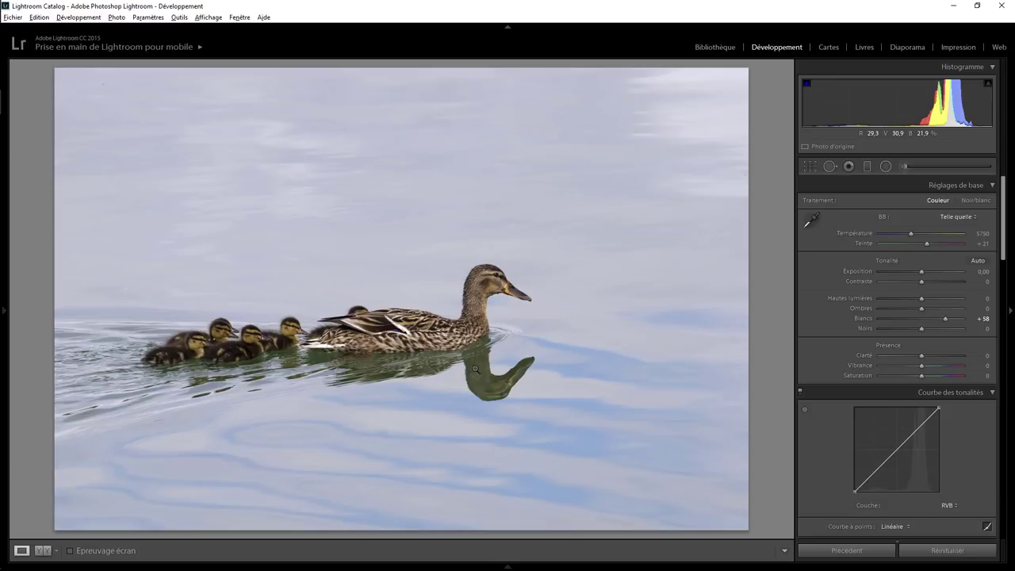
Step: Reopen and then close Spot Removal to return to the regular develop panels
click(832, 169)
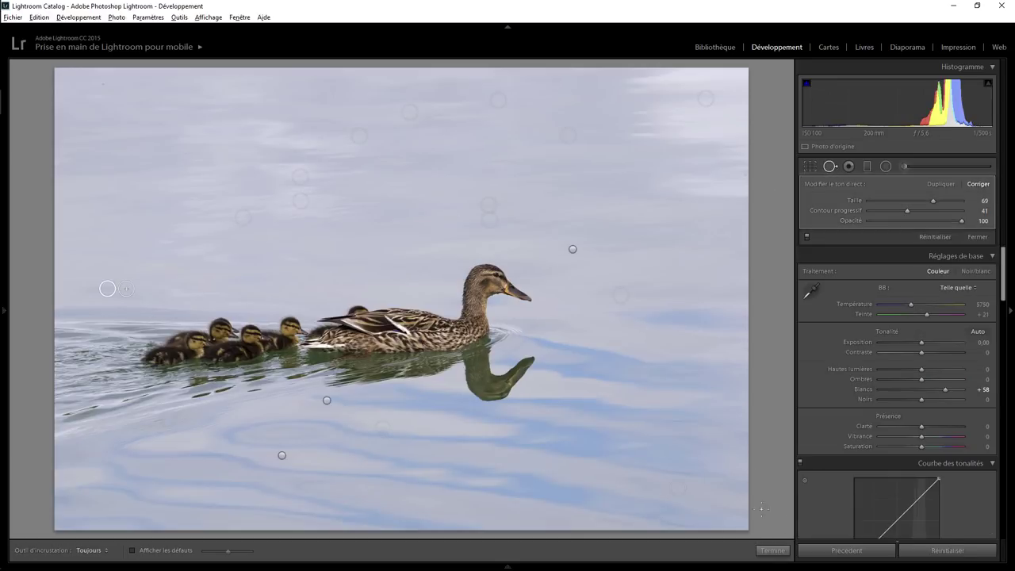
click(777, 550)
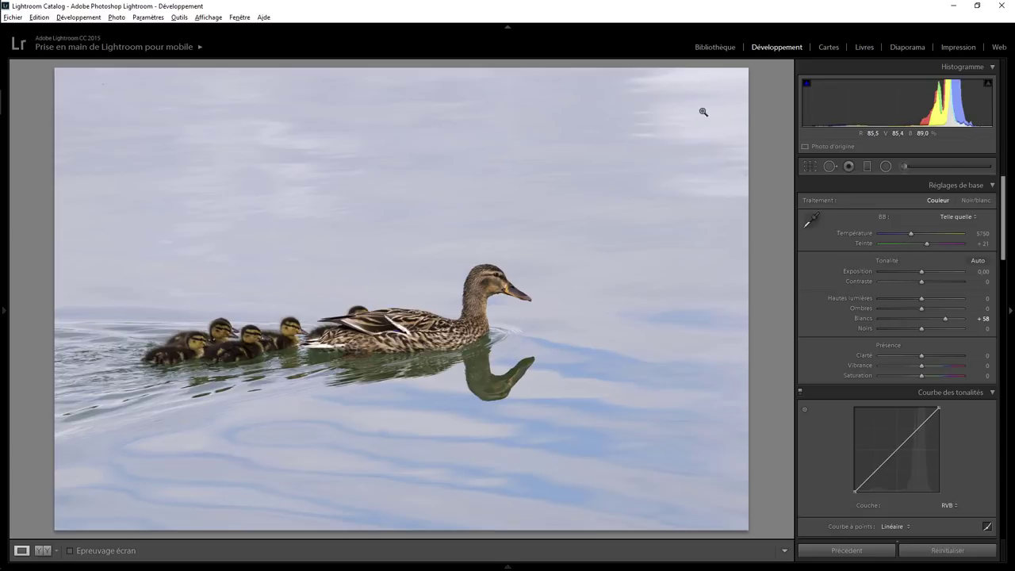
Step: Draw a radial filter over the bright top-right water with Highlights at −100
click(885, 165)
drag(695, 108, 801, 214)
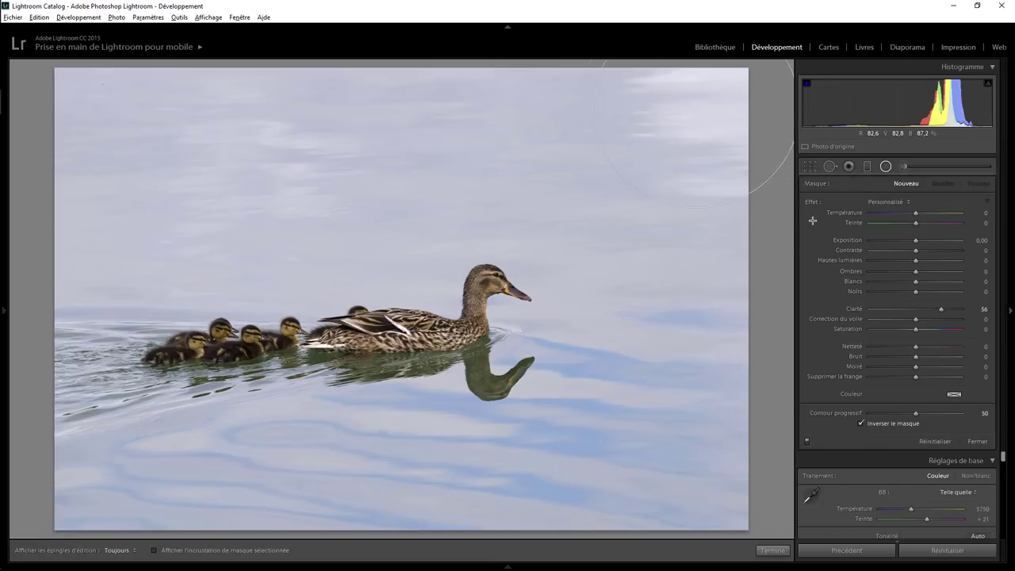
drag(695, 108, 708, 128)
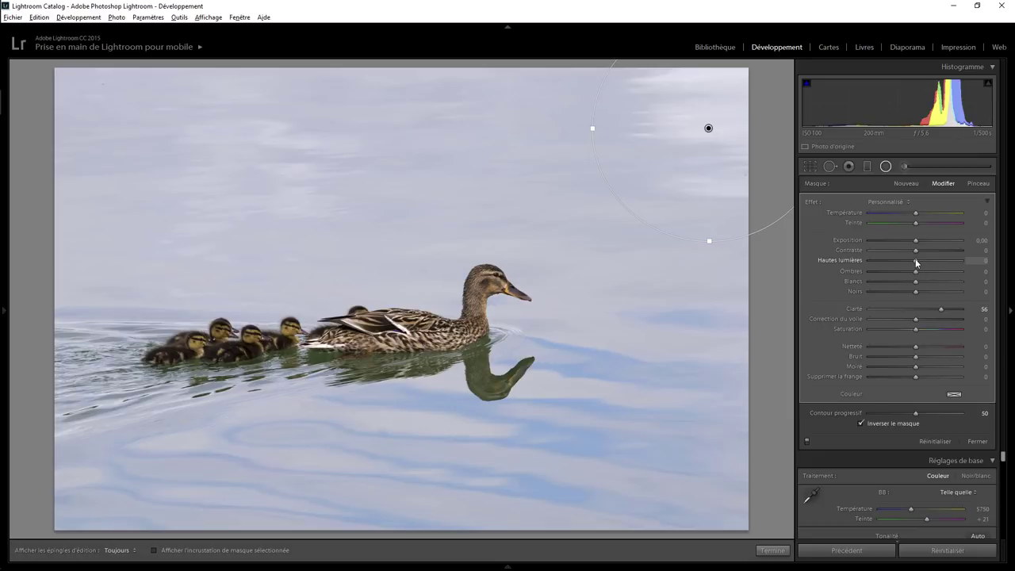
drag(916, 262, 843, 260)
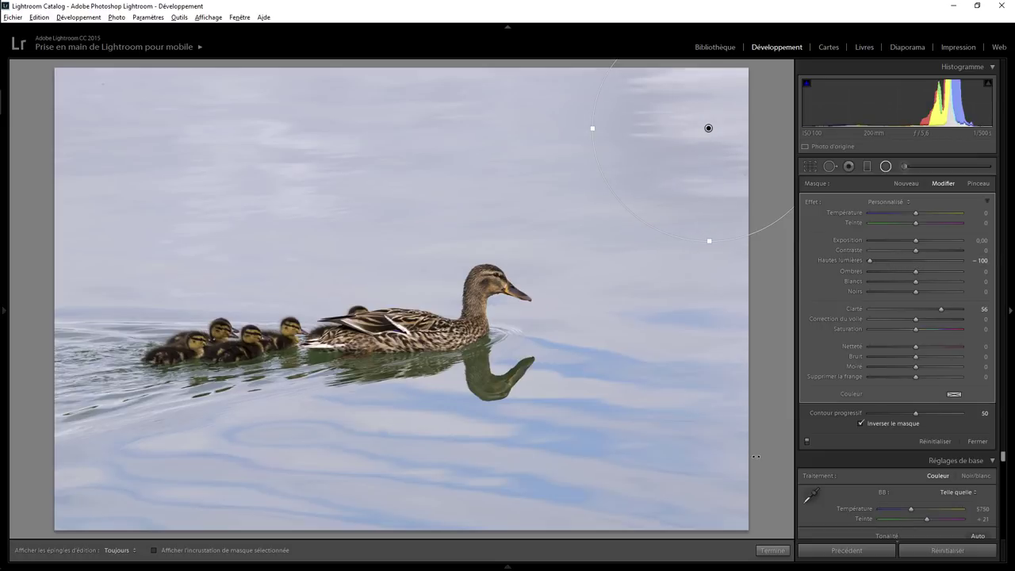
click(771, 548)
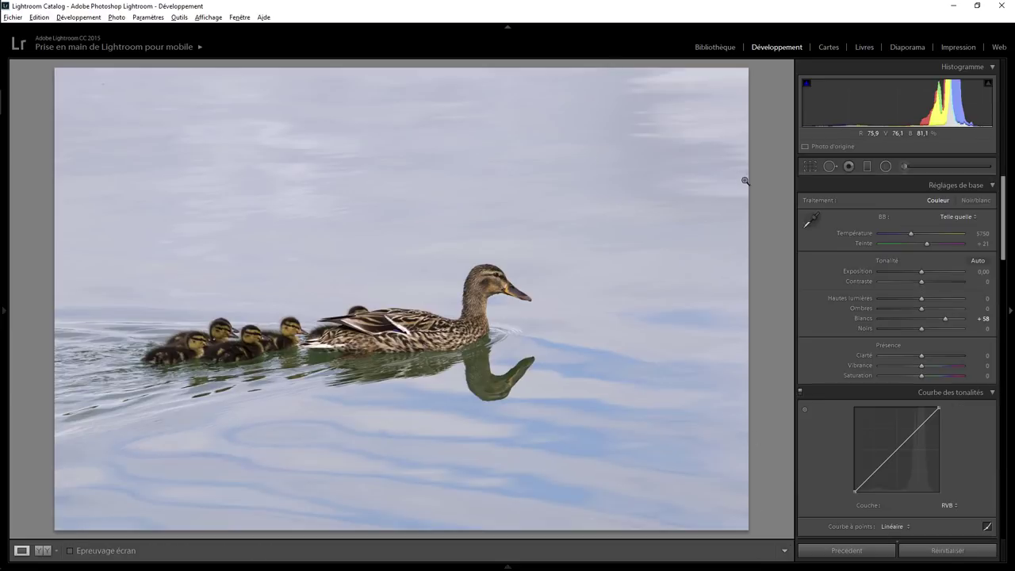
Step: Close Spot Removal and set Vibrance to +16 in the Basic panel
click(829, 167)
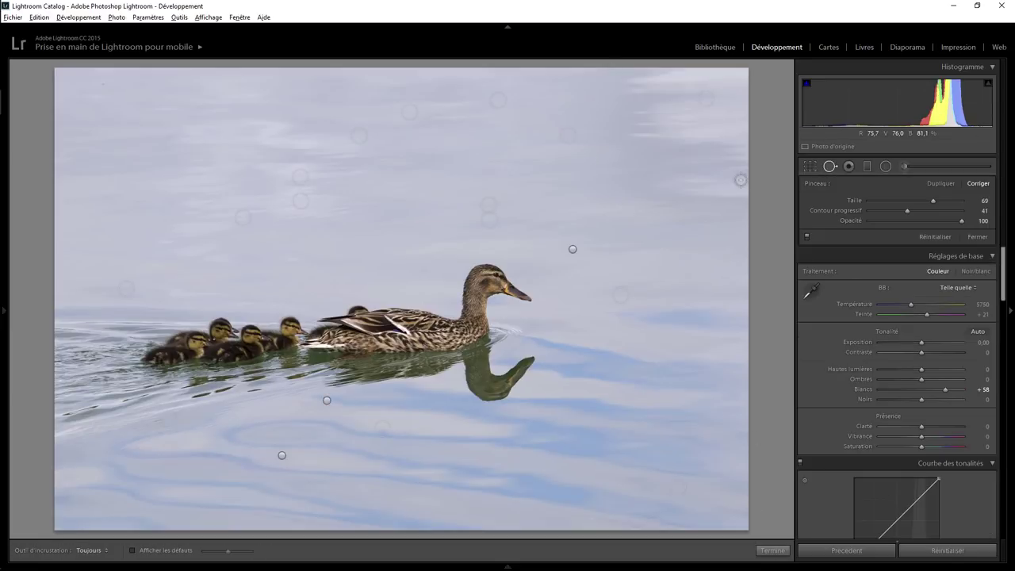
click(771, 550)
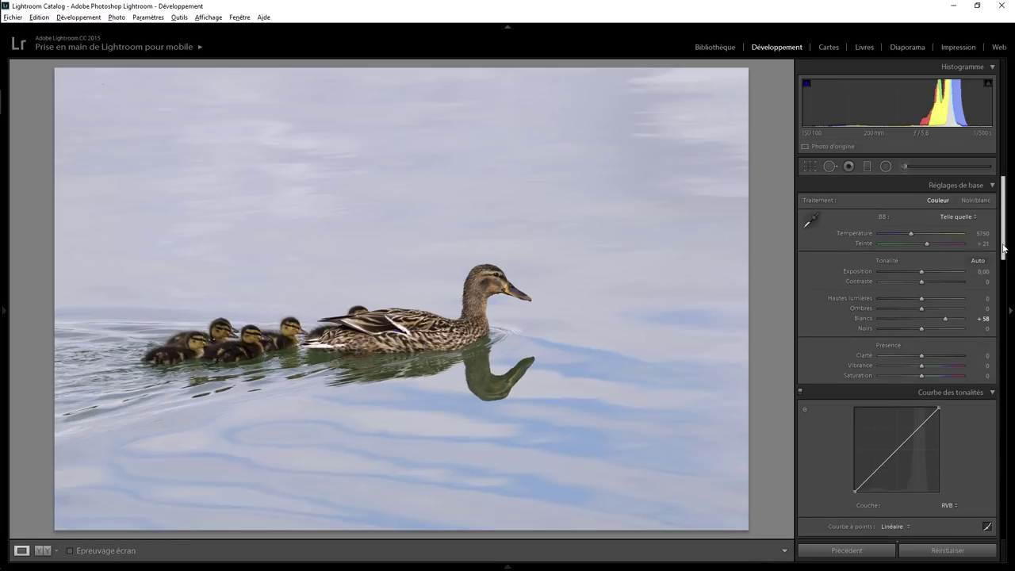
scroll(917, 310, down, 2)
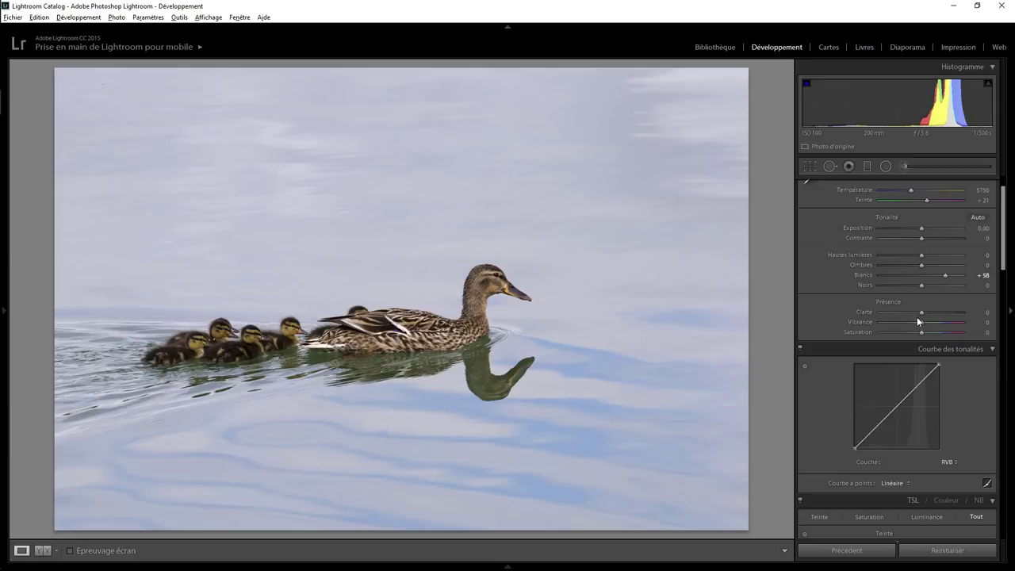
mouse_move(922, 324)
mouse_down()
mouse_move(940, 319)
mouse_move(908, 326)
mouse_move(969, 325)
mouse_move(913, 325)
mouse_move(925, 326)
mouse_up()
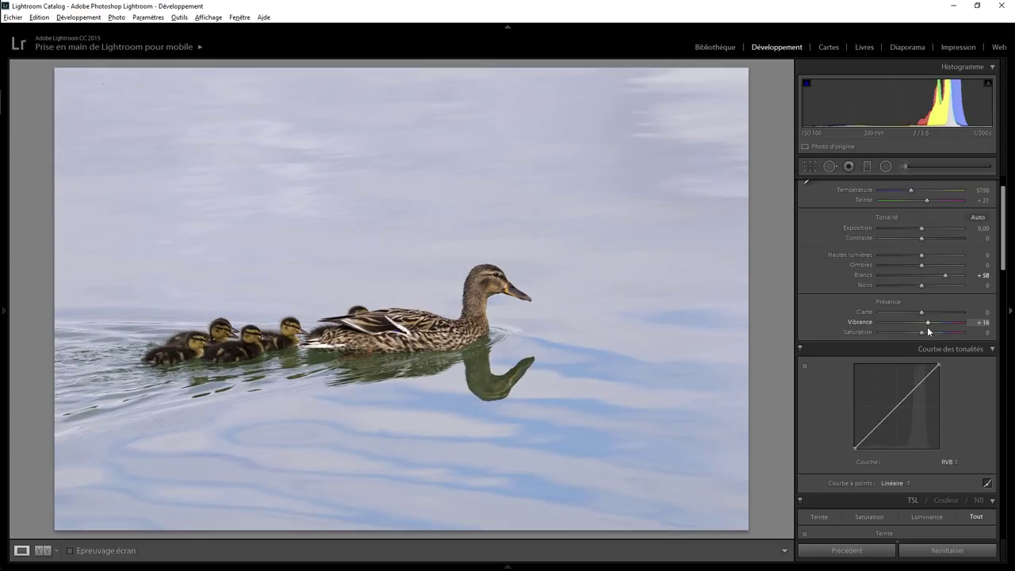
scroll(1004, 303, down, 3)
Step: Set HSL Saturation Orange +15, Yellow +17, and Luminance Orange +44, Yellow +91
scroll(1003, 305, down, 5)
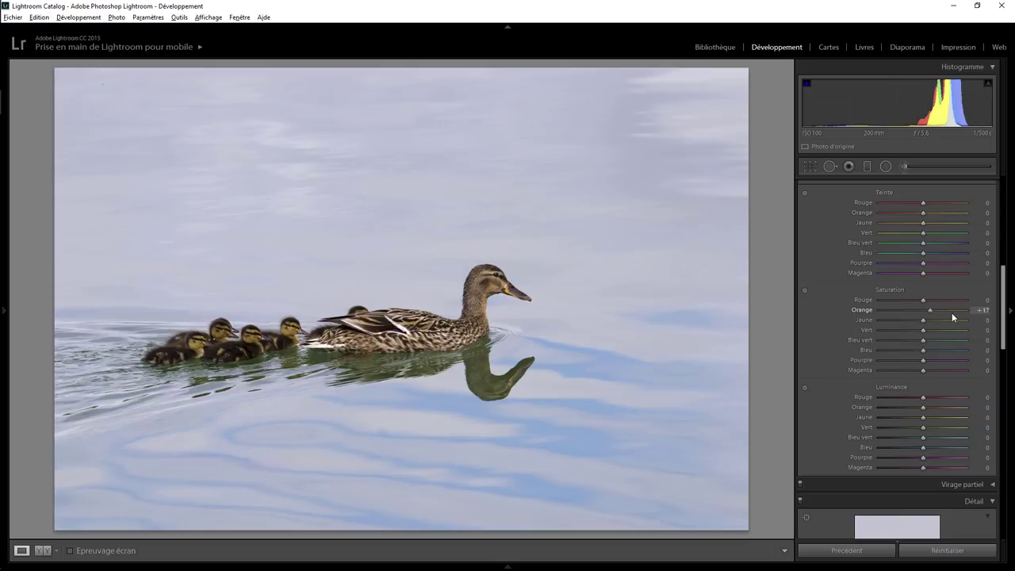
mouse_move(953, 317)
mouse_down()
mouse_move(964, 312)
mouse_move(913, 311)
mouse_move(957, 321)
mouse_up()
drag(923, 314, 930, 326)
mouse_move(924, 409)
mouse_down()
mouse_move(960, 406)
mouse_move(916, 409)
mouse_move(1004, 407)
mouse_move(940, 410)
mouse_up()
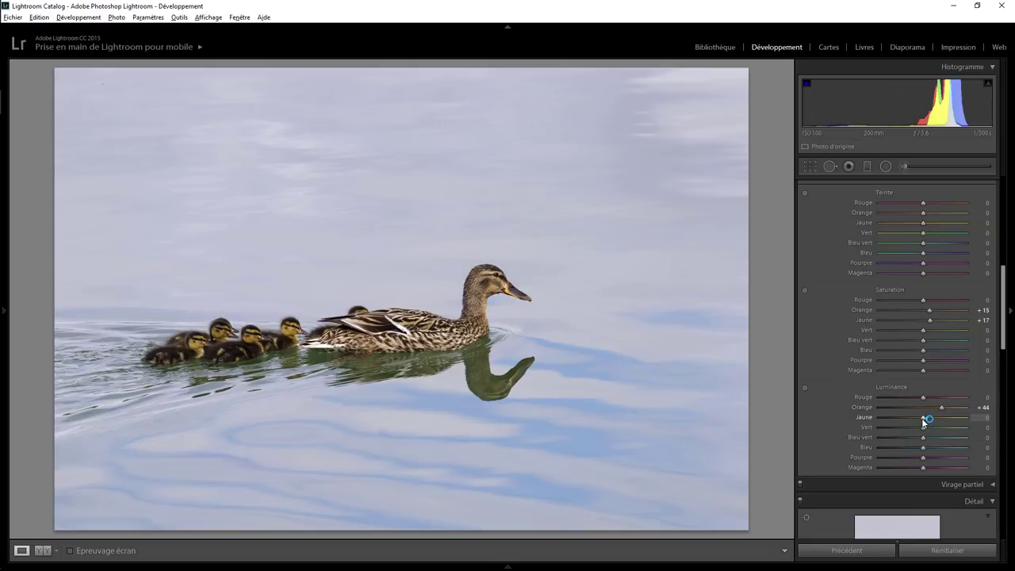
drag(924, 418, 980, 410)
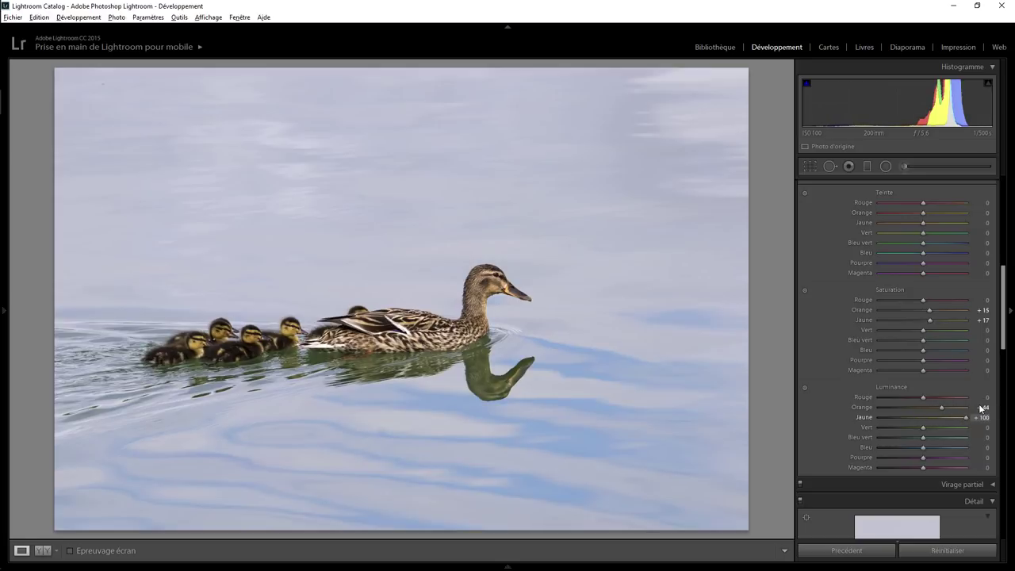
drag(977, 408, 953, 421)
Step: Add a radial filter on the duckling beside the mother with Clarity and Exposure 0, Shadows 34
click(267, 340)
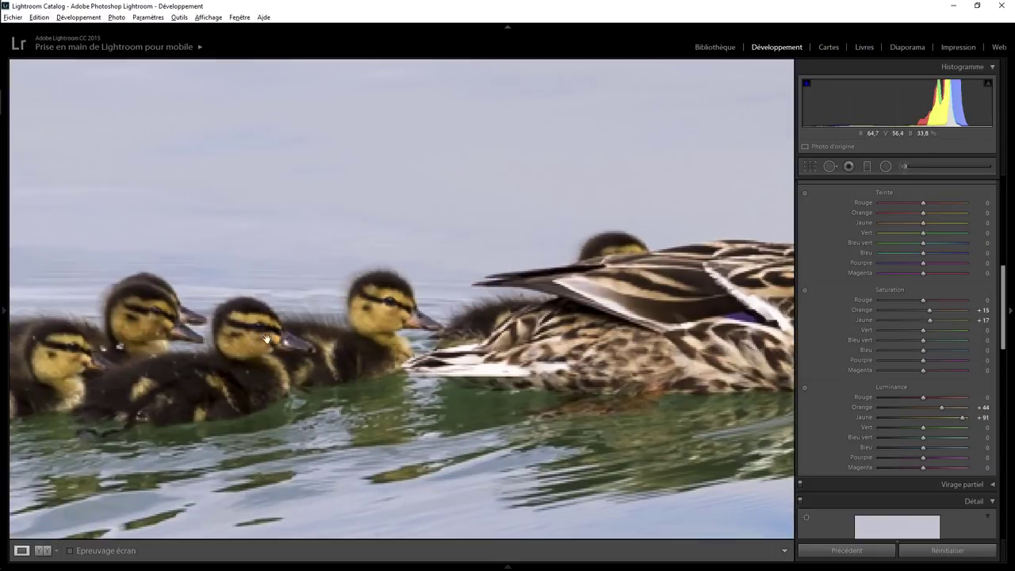
click(884, 166)
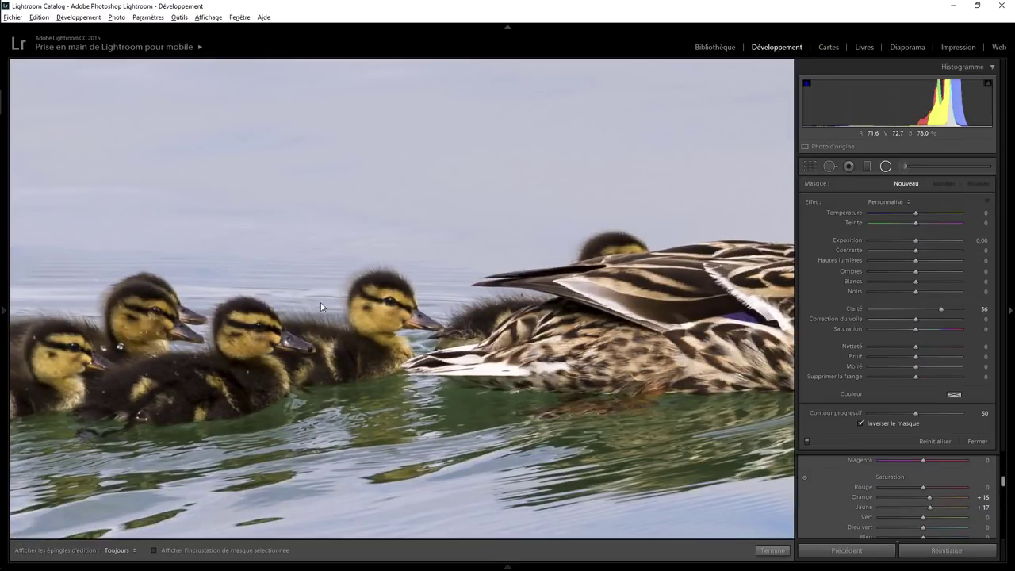
drag(385, 309, 446, 365)
double_click(811, 203)
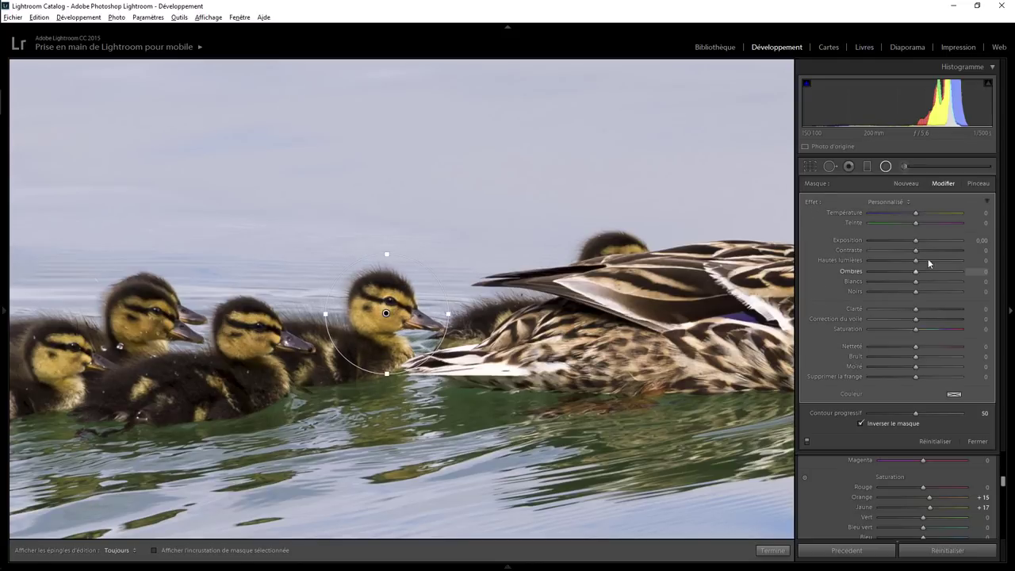
drag(916, 239, 924, 240)
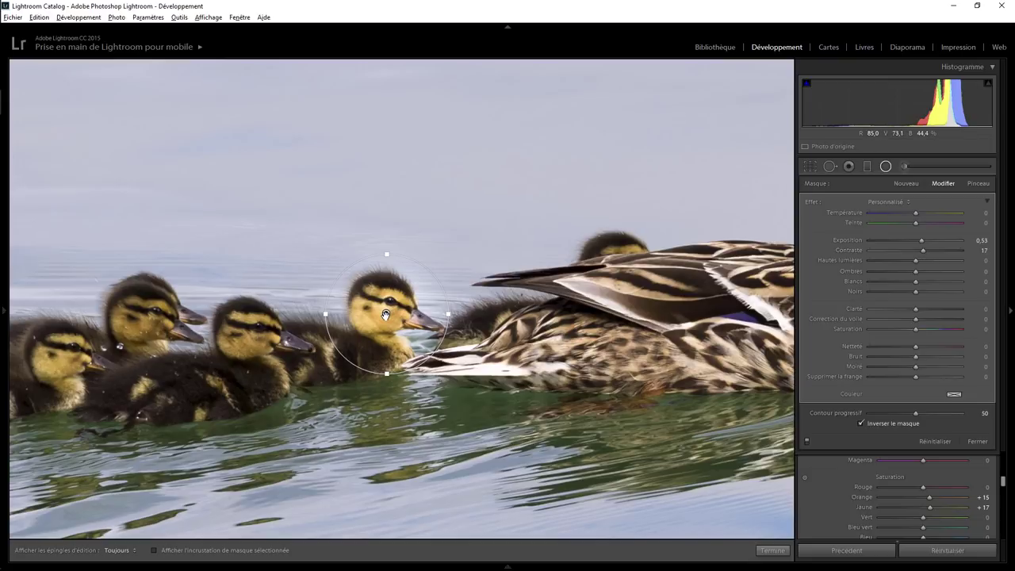
drag(383, 318, 381, 310)
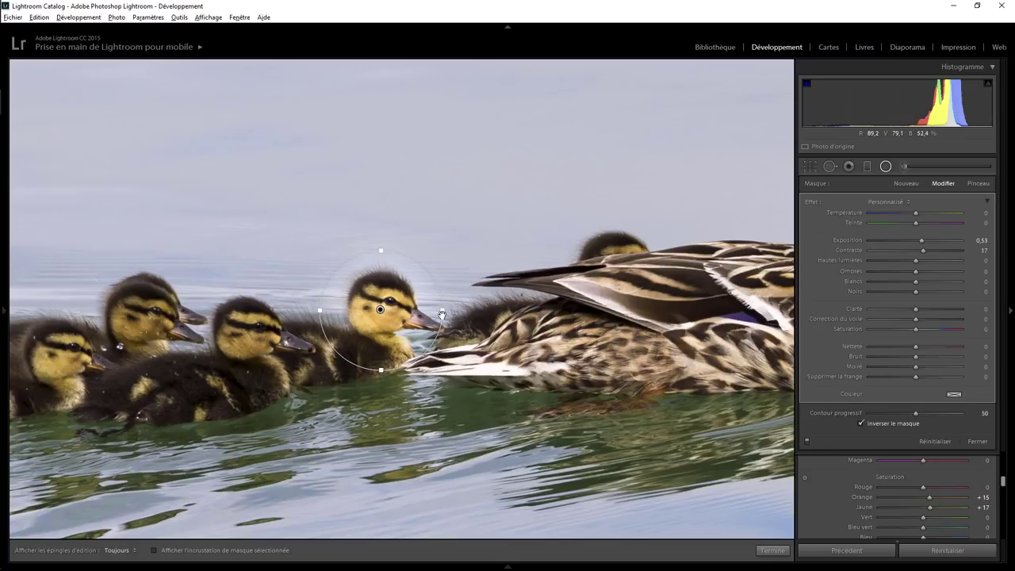
double_click(920, 238)
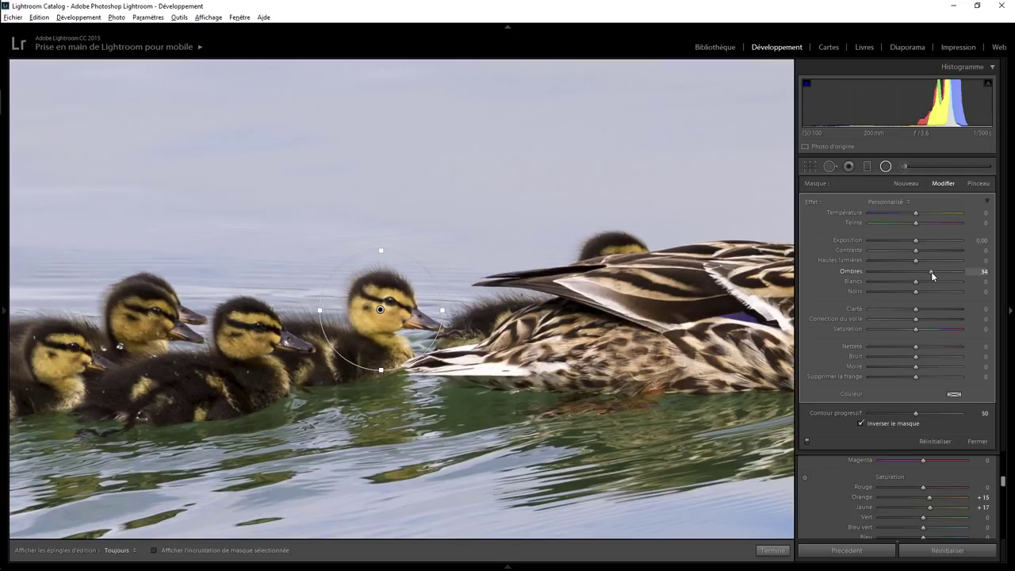
mouse_move(931, 271)
mouse_down()
mouse_move(902, 274)
mouse_move(928, 272)
mouse_up()
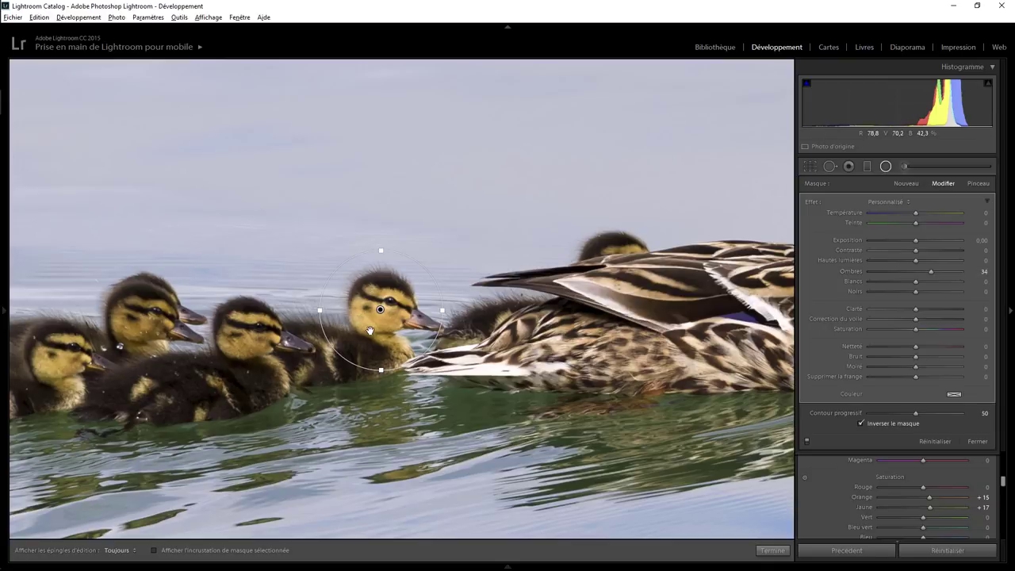
Step: Narrow and reshape the duckling's radial filter, moving it slightly lower on the head
right_click(379, 310)
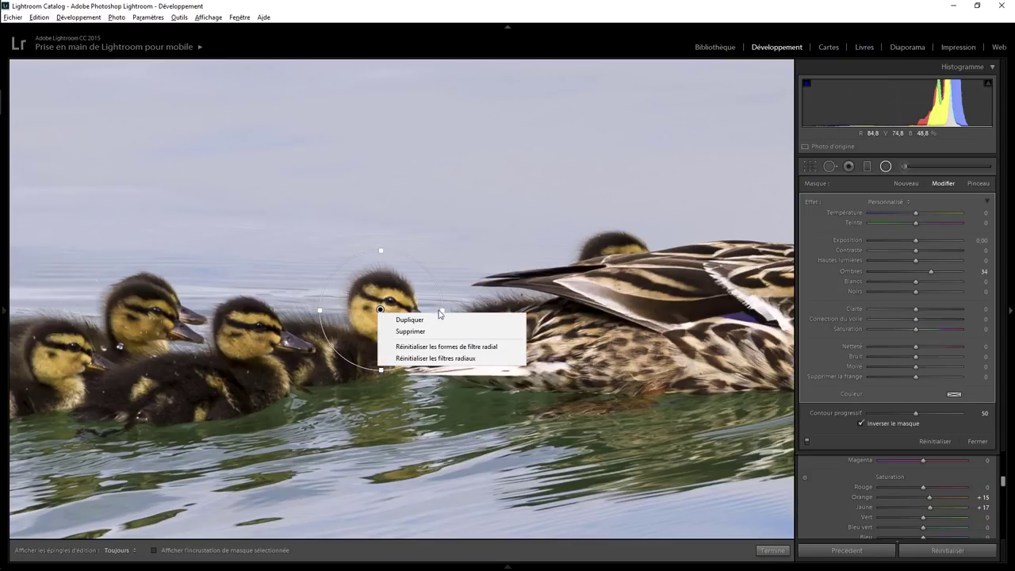
click(444, 309)
drag(444, 309, 426, 309)
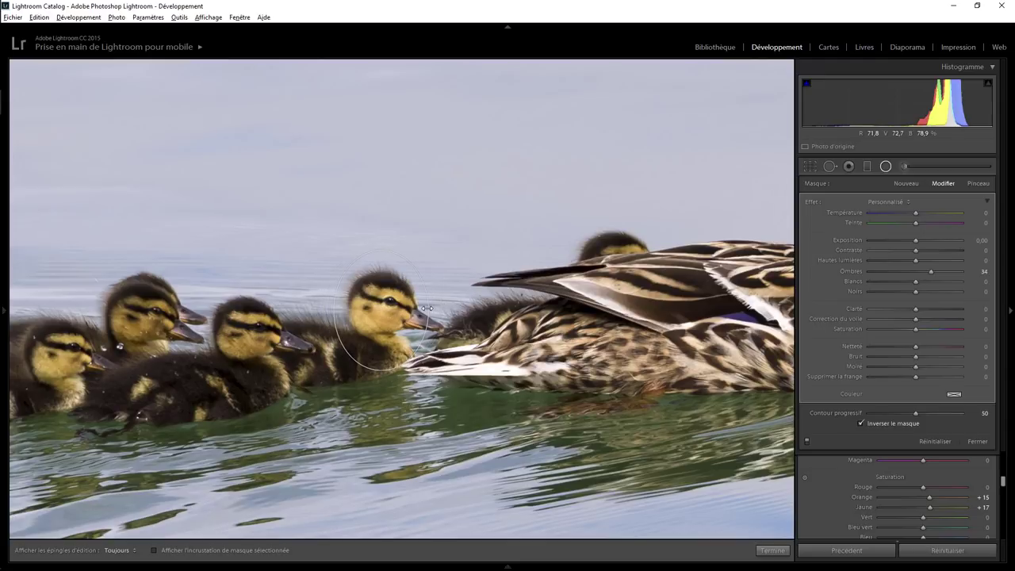
drag(381, 368, 382, 373)
drag(381, 313, 380, 319)
Step: Duplicate the shadow filter onto the third and second ducklings
right_click(381, 320)
key(Escape)
drag(381, 320, 254, 347)
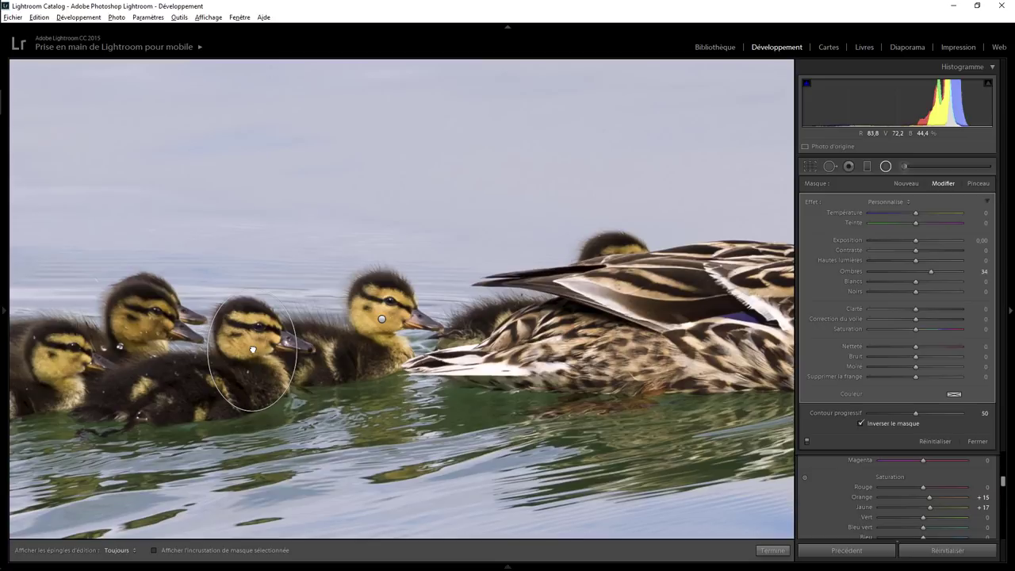
right_click(251, 349)
click(279, 359)
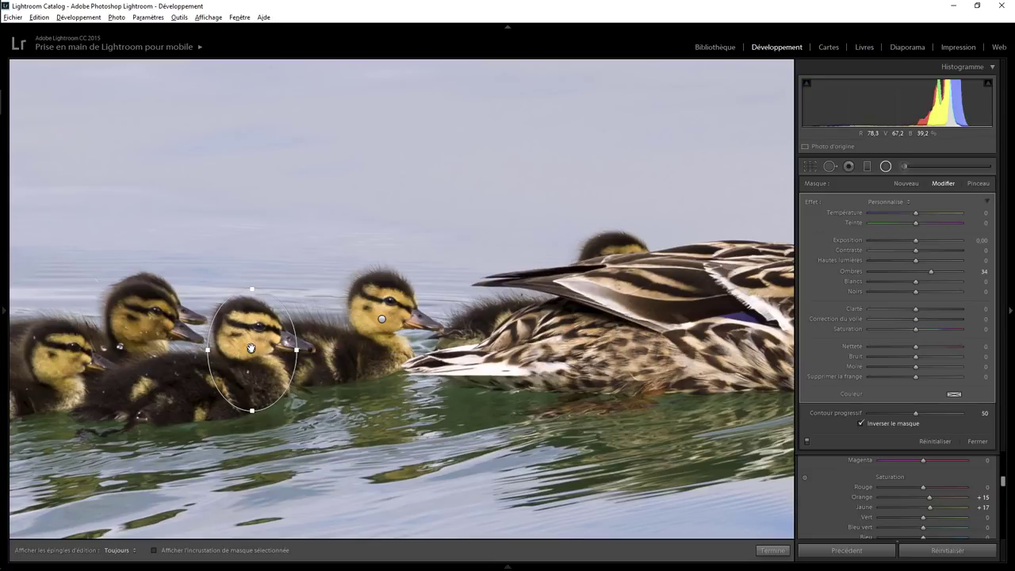
drag(251, 349, 144, 330)
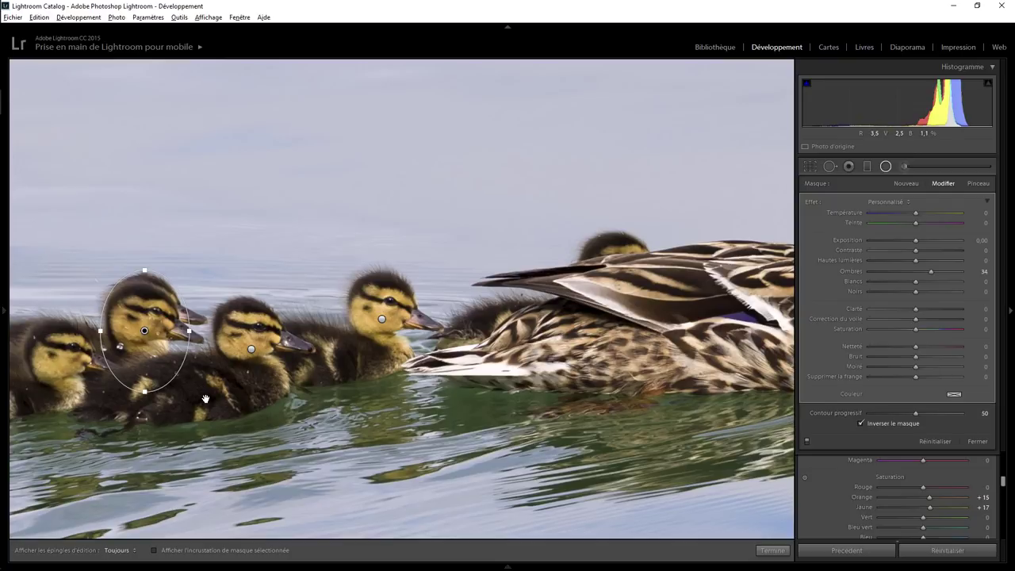
drag(205, 399, 605, 371)
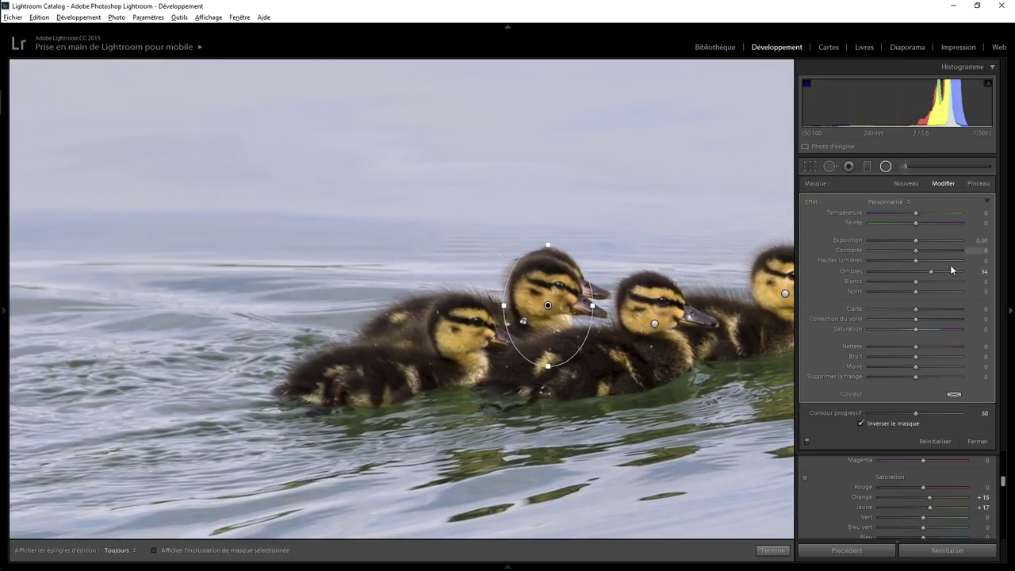
Step: Raise this duckling's filter Shadows to 56 and copy it onto the leftmost duckling
drag(931, 271, 941, 272)
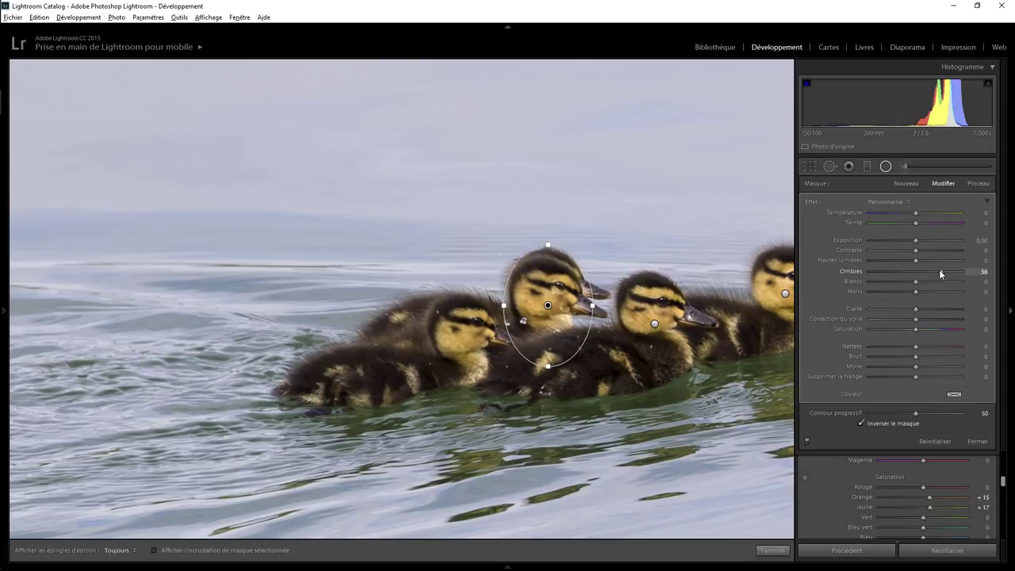
right_click(547, 305)
click(554, 309)
drag(548, 305, 469, 341)
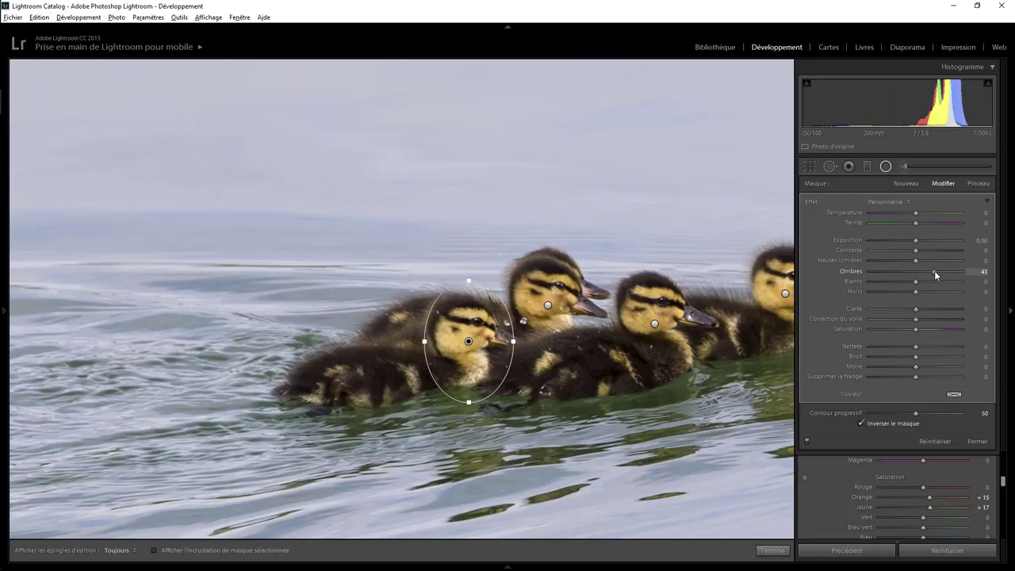
click(773, 550)
Step: Add a −15 Highlight Priority post-crop vignette, then bring the Detail sharpening sliders into view
click(549, 318)
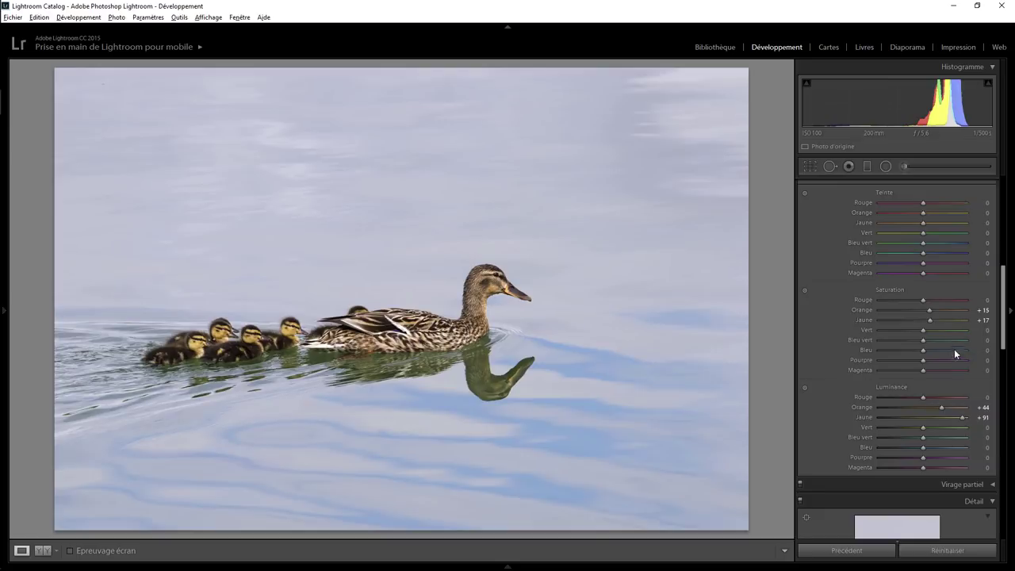
drag(1002, 321, 995, 504)
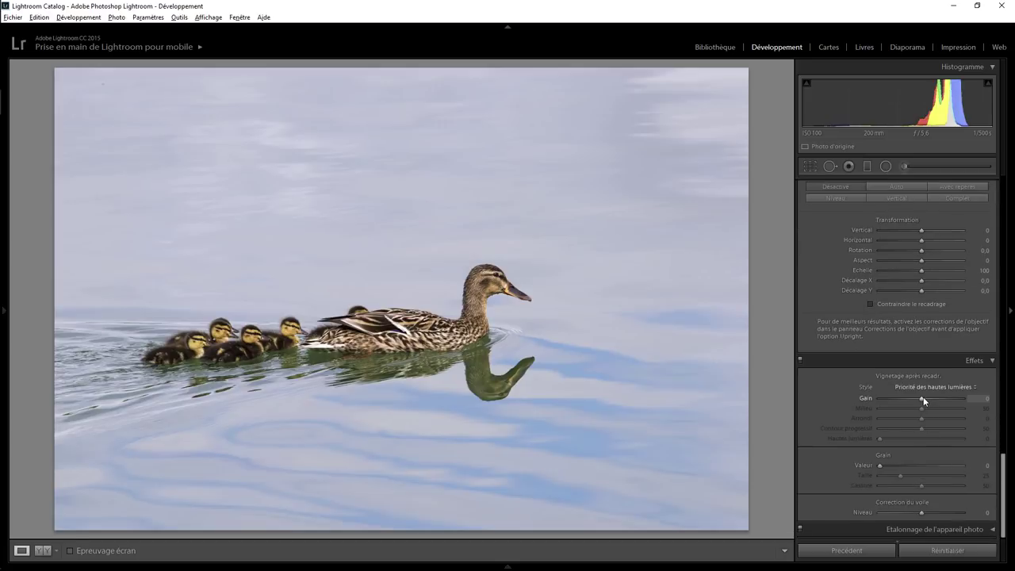
drag(923, 397, 919, 402)
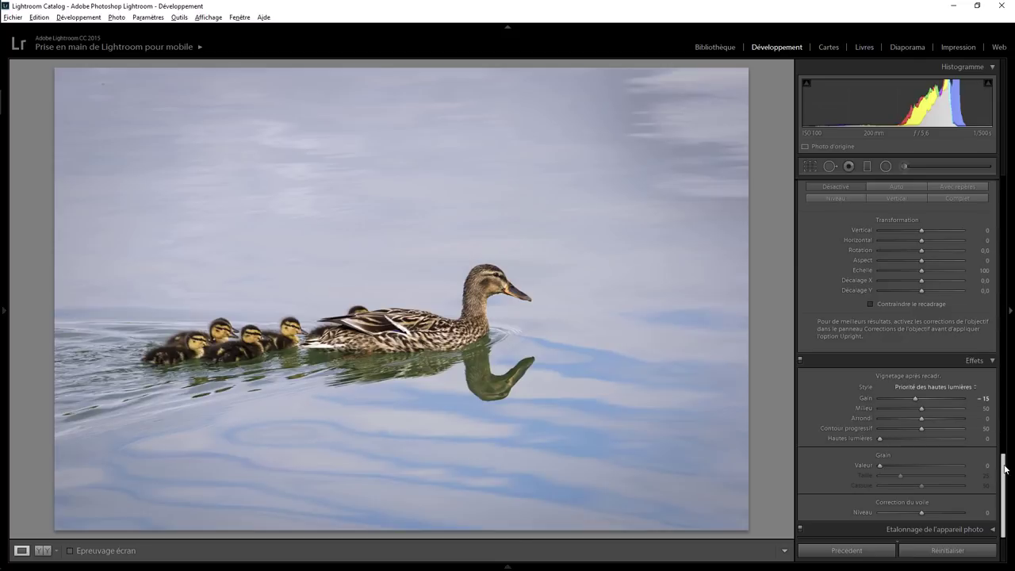
drag(1005, 469, 1003, 316)
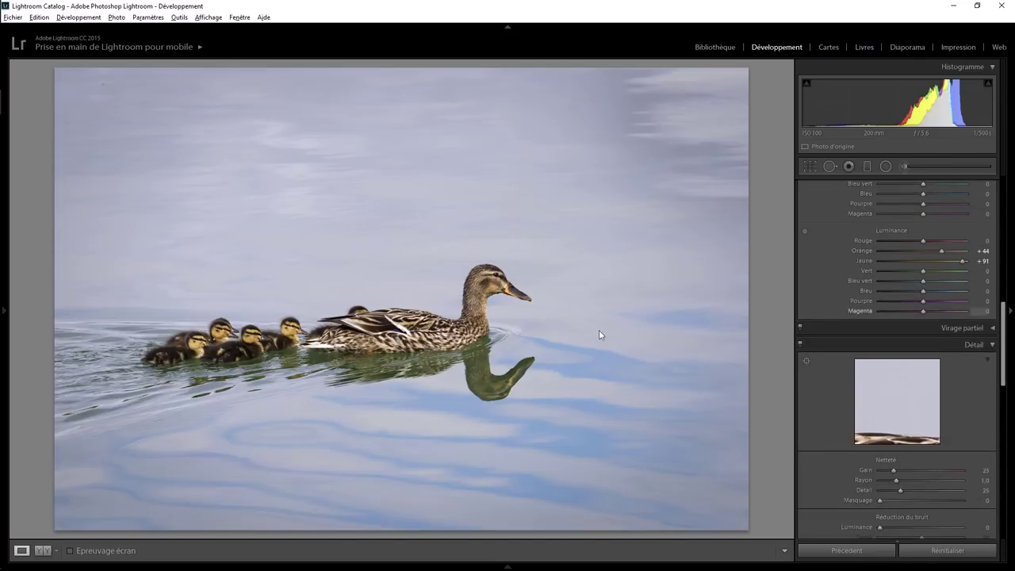
Step: Zoom to 1:1 on the duck's head to judge sharpening at Amount 59, then zoom back out
click(476, 310)
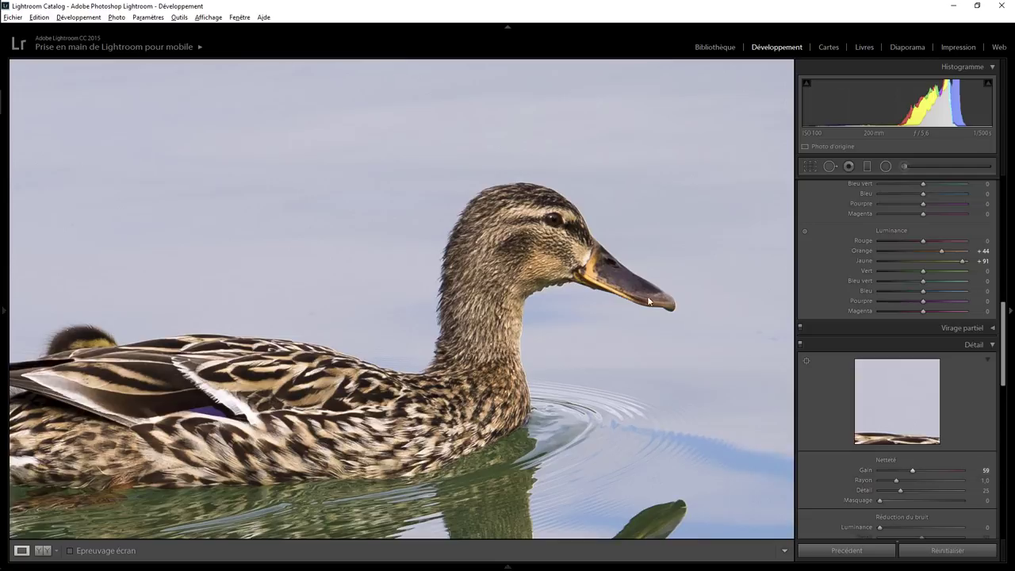
click(523, 264)
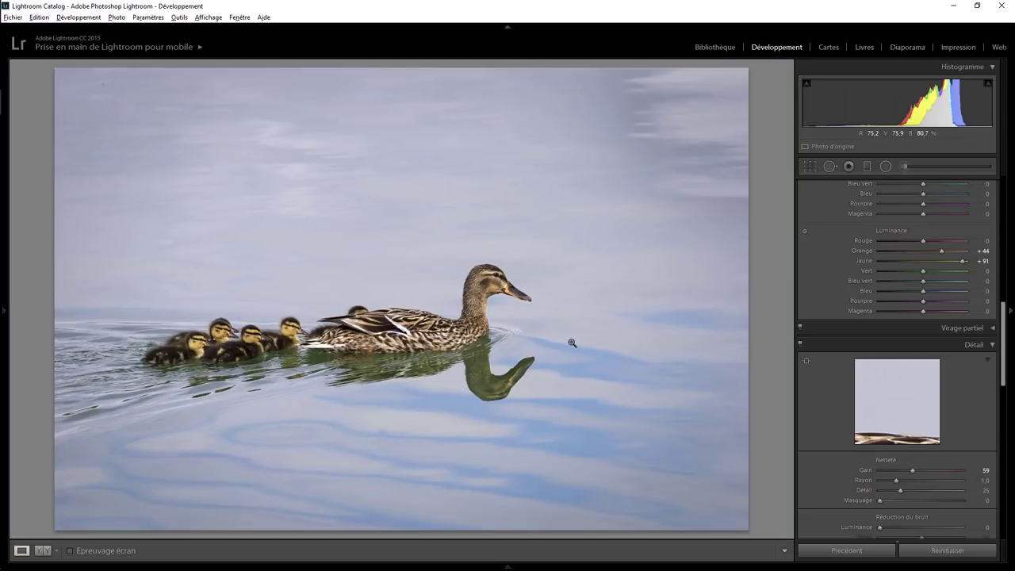
Step: Heal the distracting spot in the lower-right water with Spot Removal
click(829, 165)
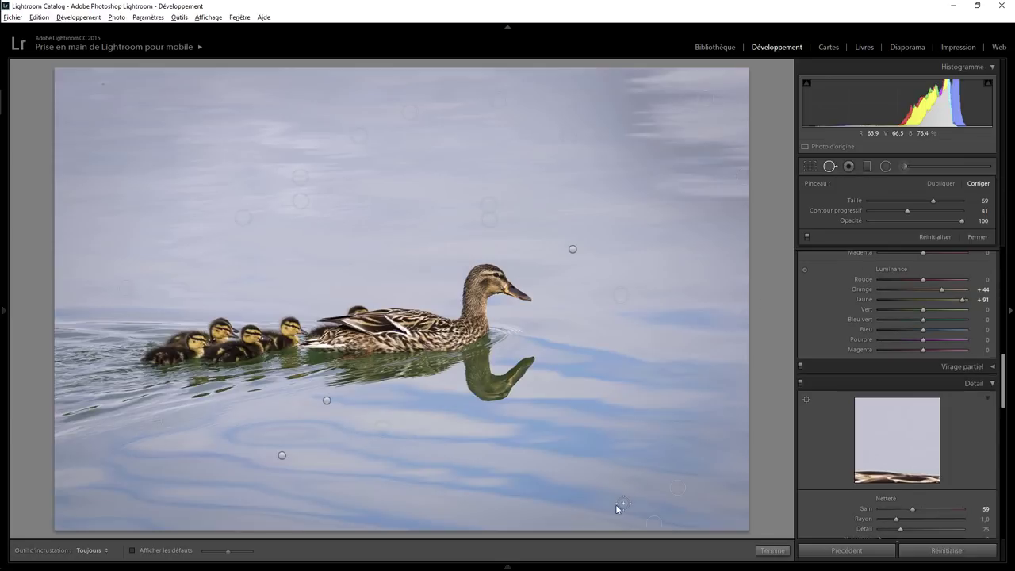
click(587, 520)
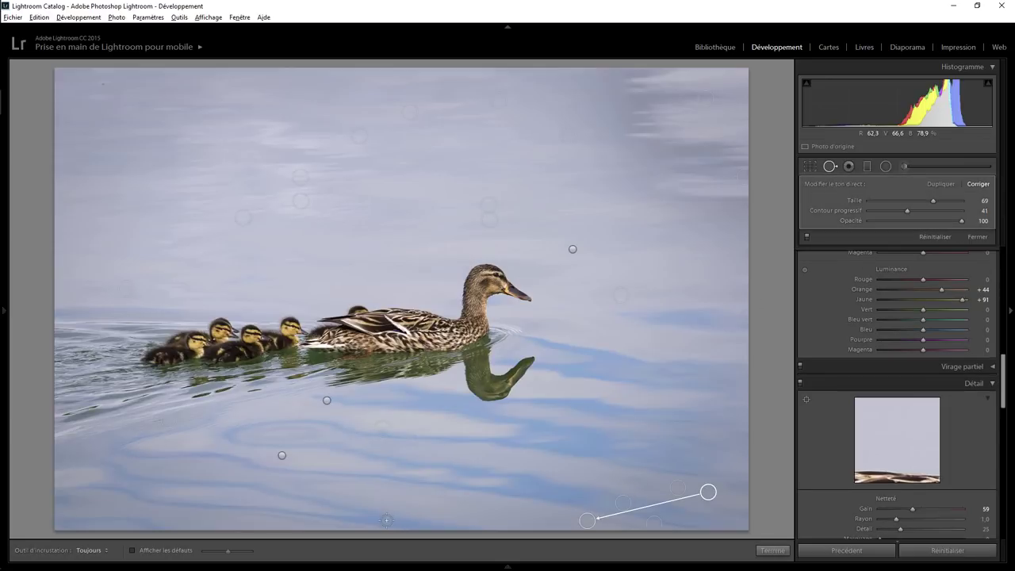
click(772, 550)
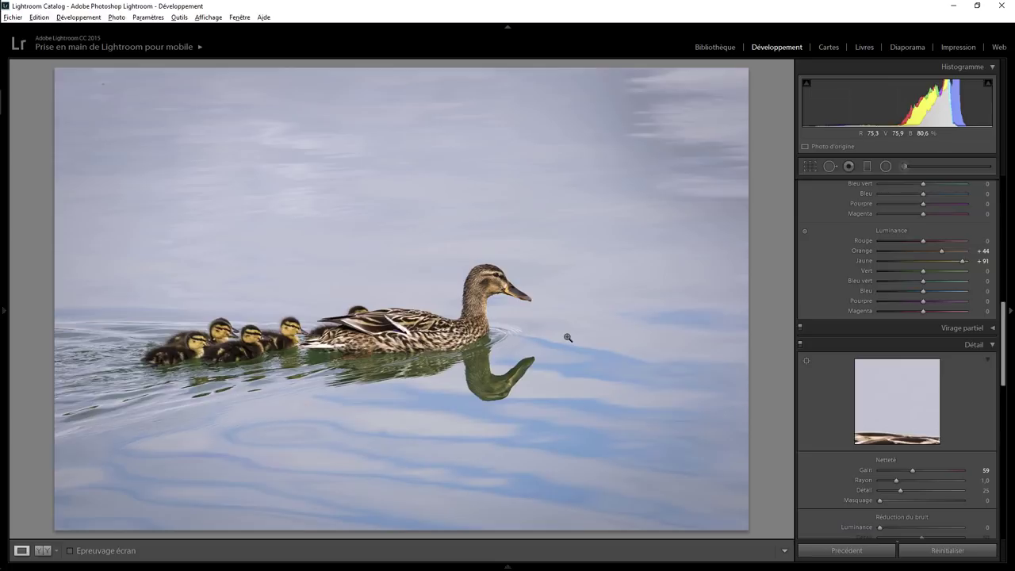
key(backslash)
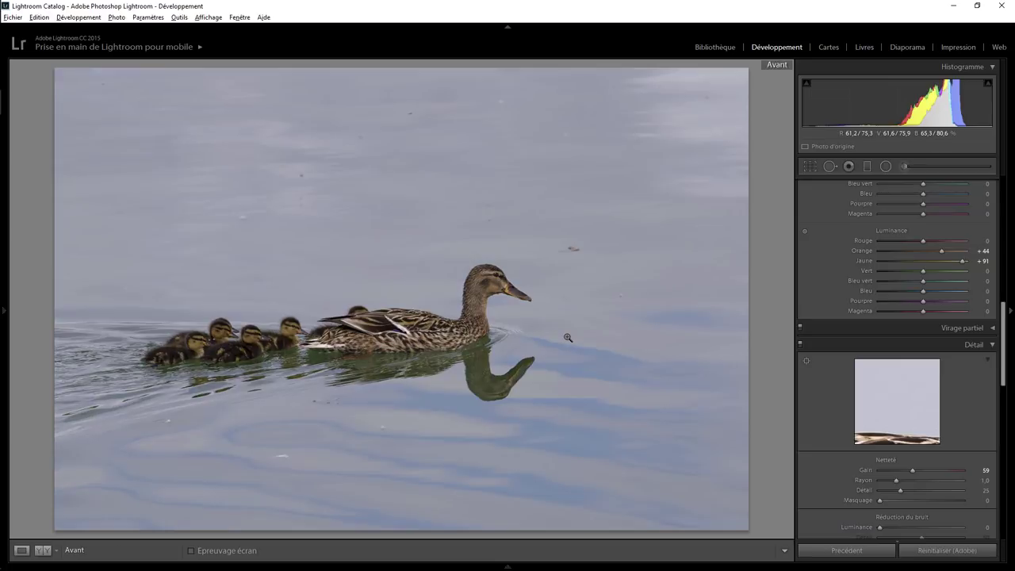
key(backslash)
key(backslash)
key(backslash)
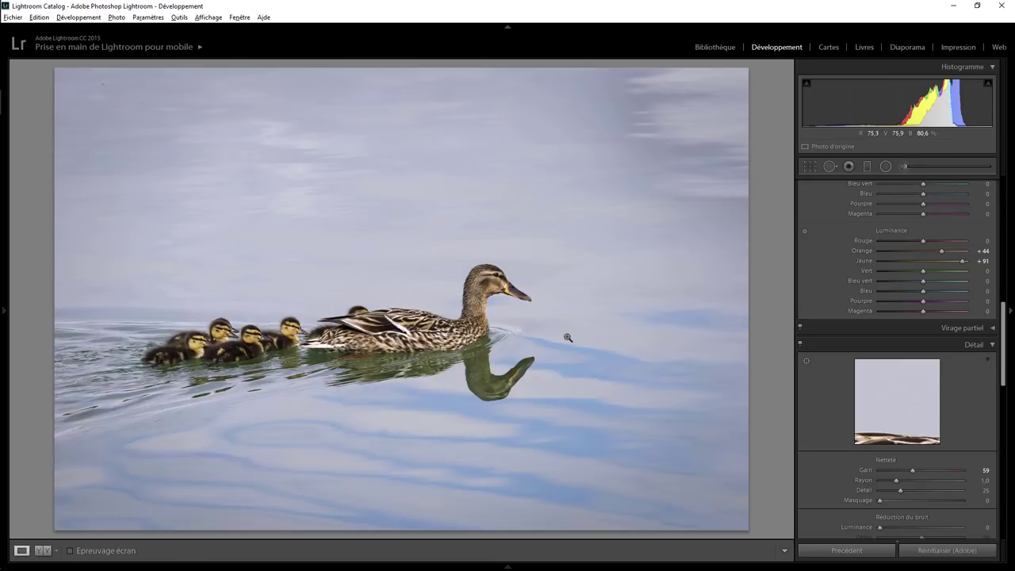
key(backslash)
key(backslash)
key(backslash)
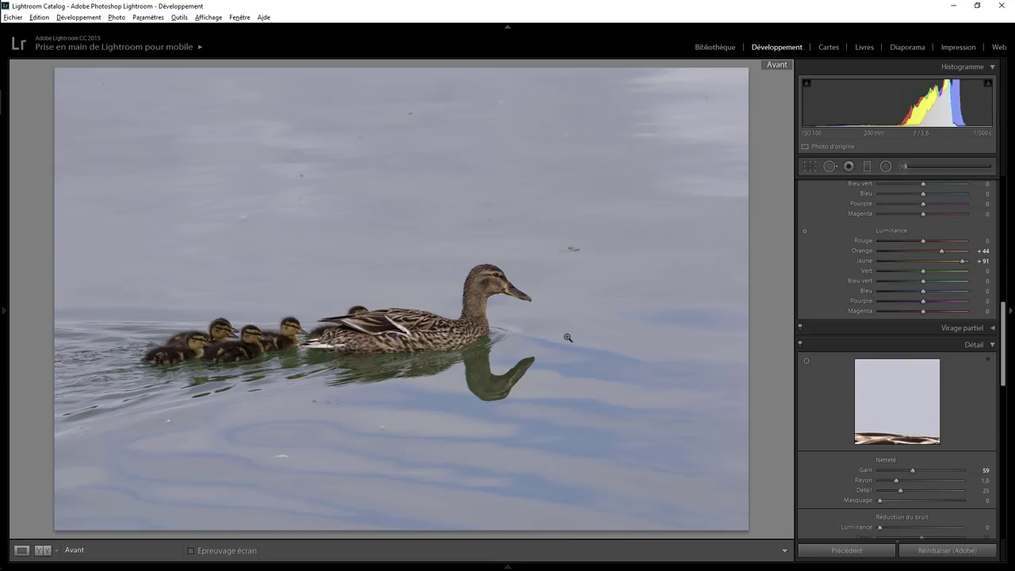
key(backslash)
key(backslash)
key(backslash)
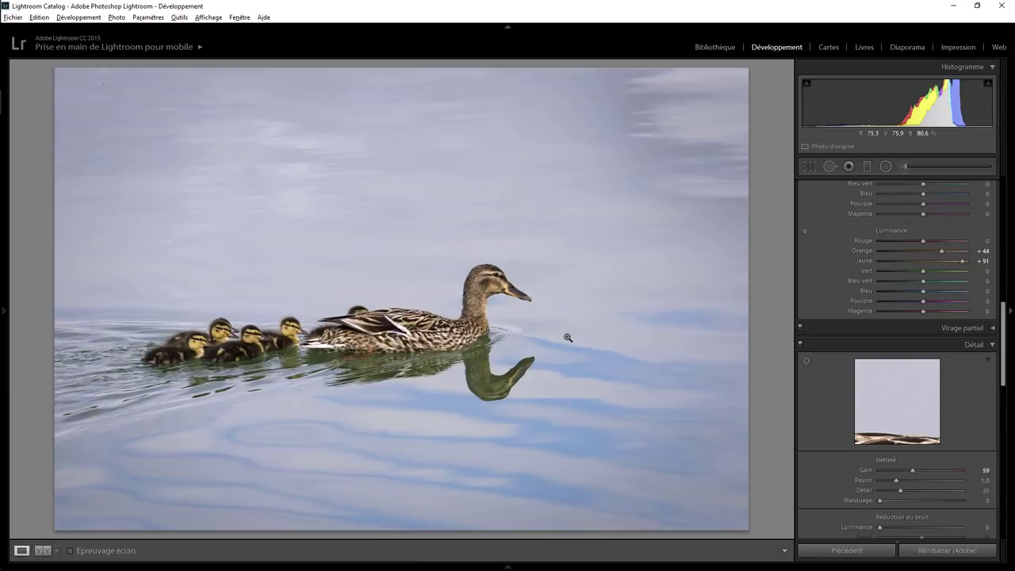
key(backslash)
key(backslash)
Step: Delete the existing radial filter at the top right of the photo
click(884, 166)
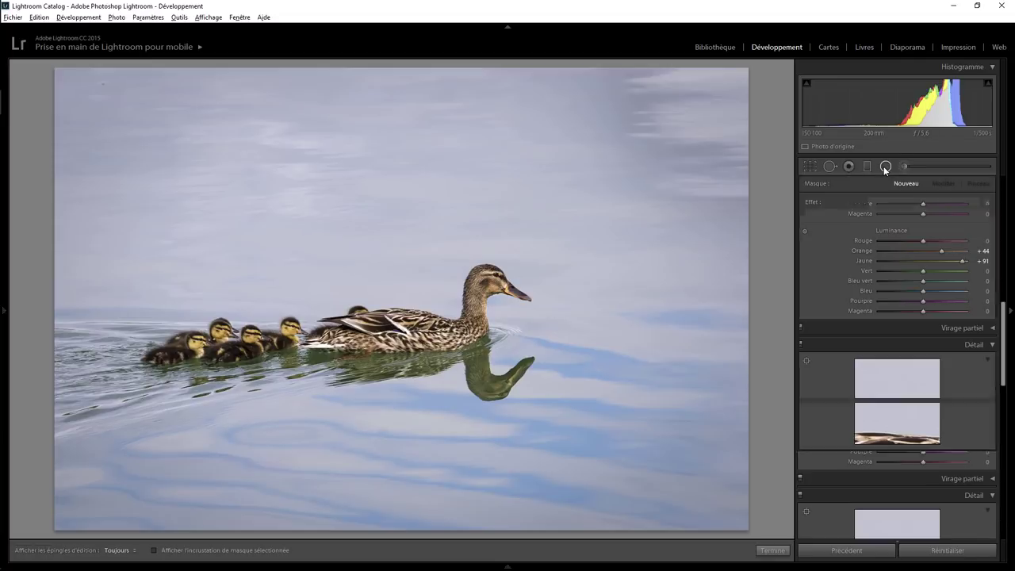
click(708, 127)
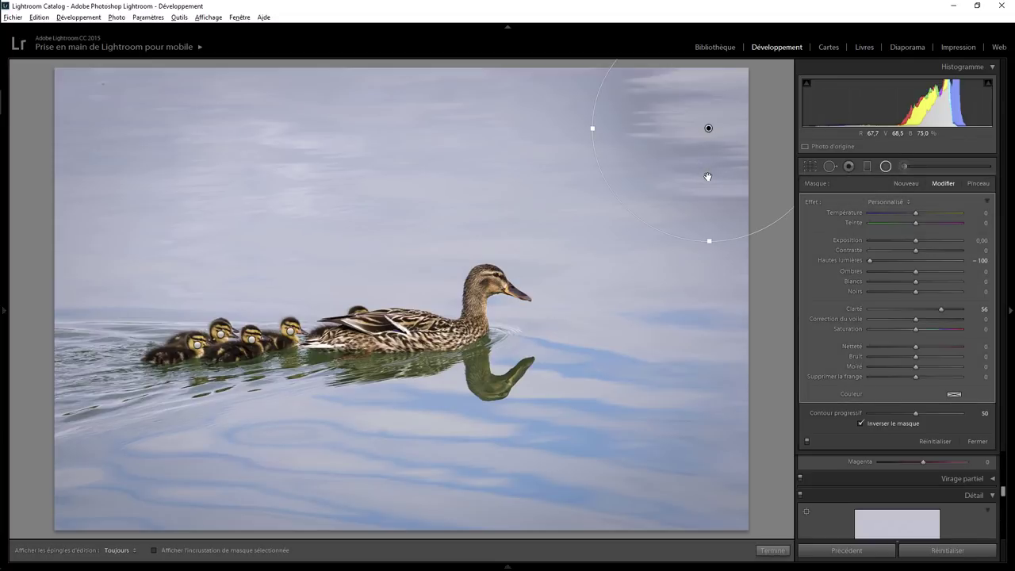
key(Delete)
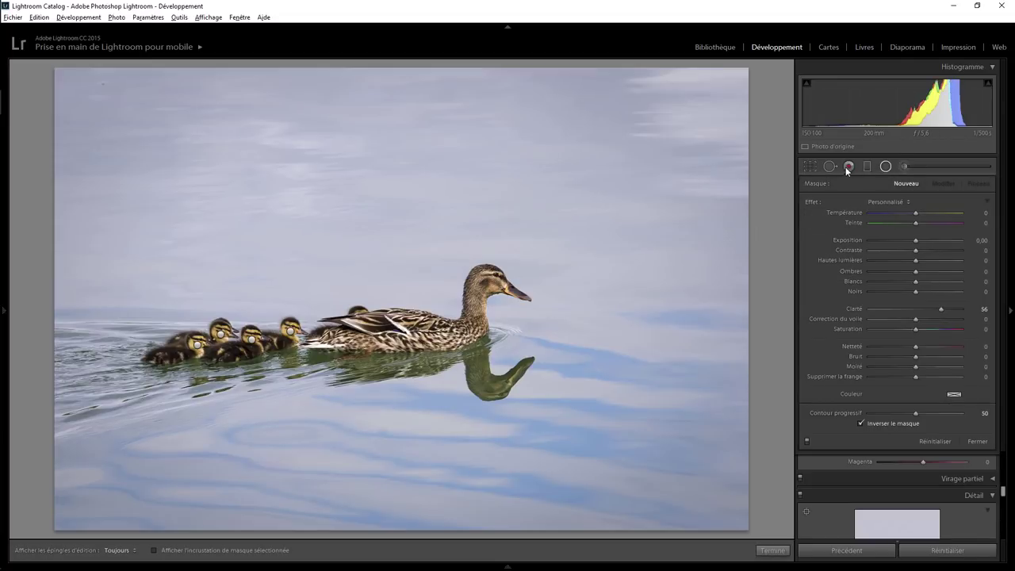
Step: Paint out the bright top-right reflection, sampling the heal from clean upper sky
click(830, 166)
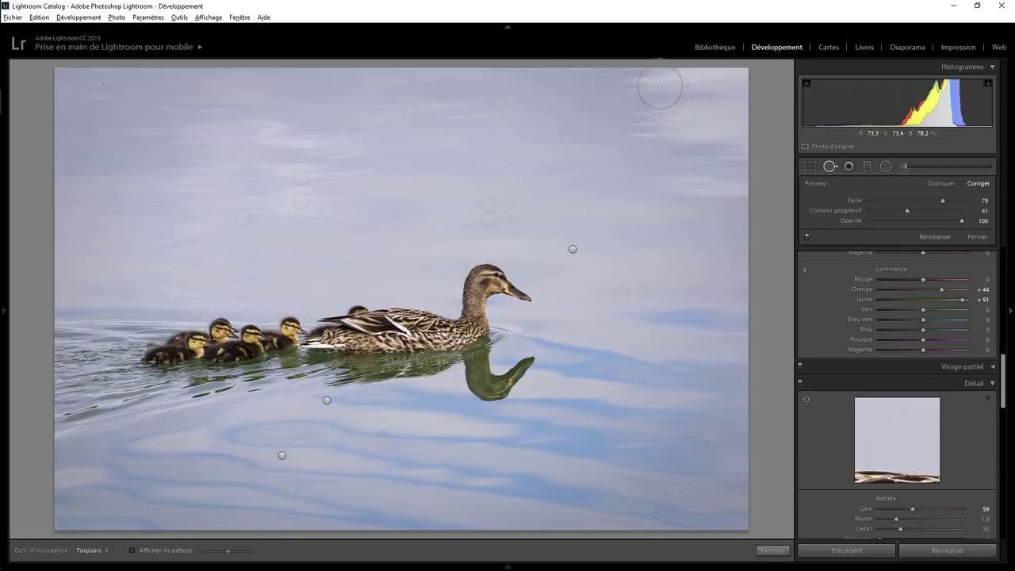
mouse_move(640, 84)
mouse_down()
mouse_move(681, 96)
mouse_move(742, 149)
mouse_up()
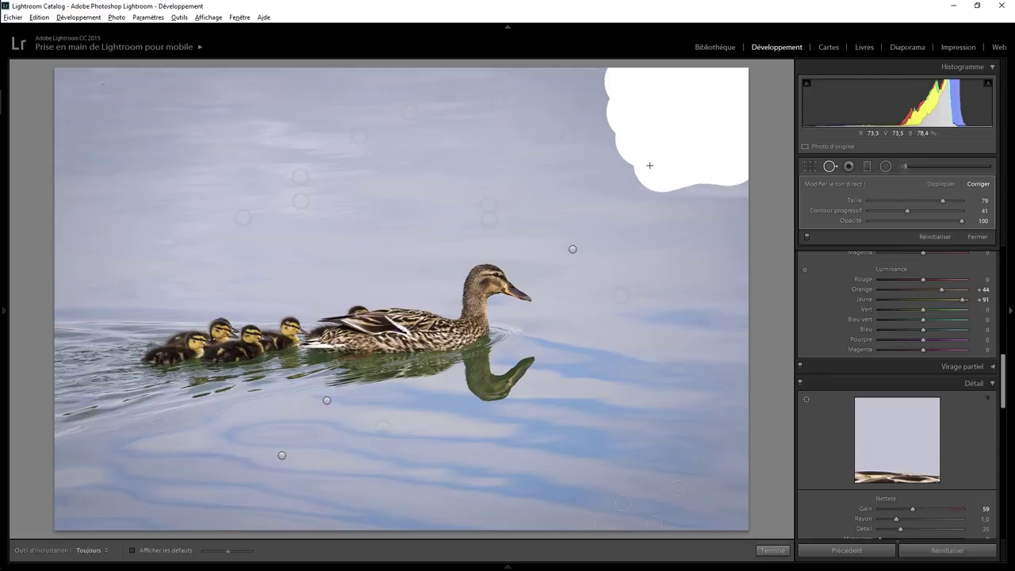
drag(741, 149, 748, 172)
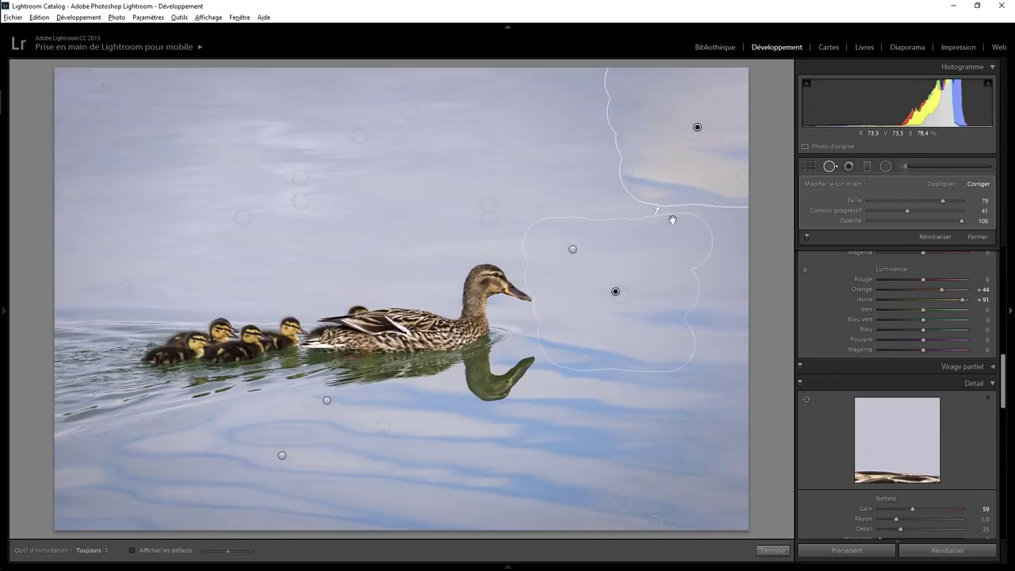
drag(615, 291, 517, 127)
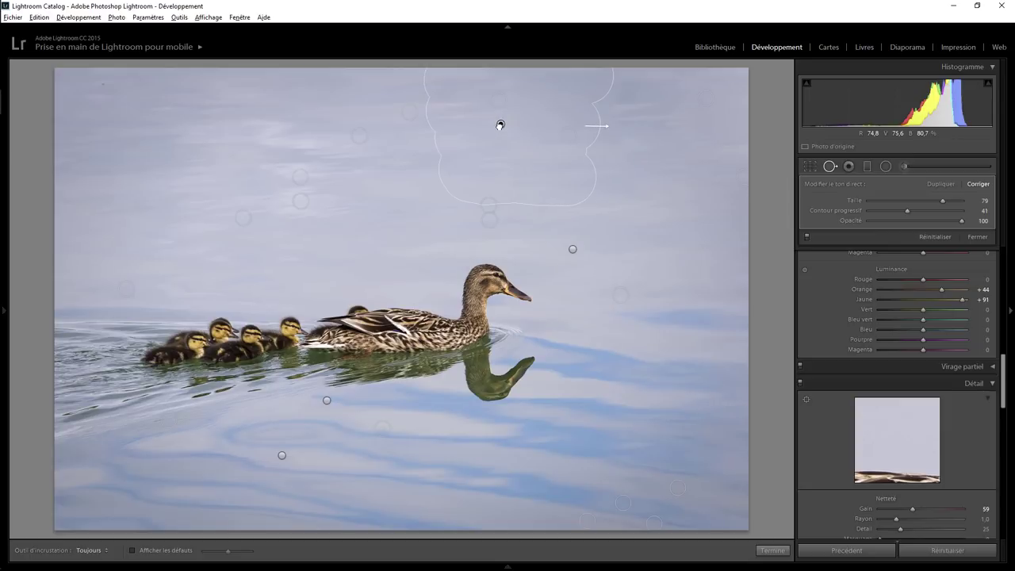
mouse_move(500, 125)
mouse_down()
mouse_move(279, 138)
mouse_move(489, 152)
mouse_move(508, 180)
mouse_up()
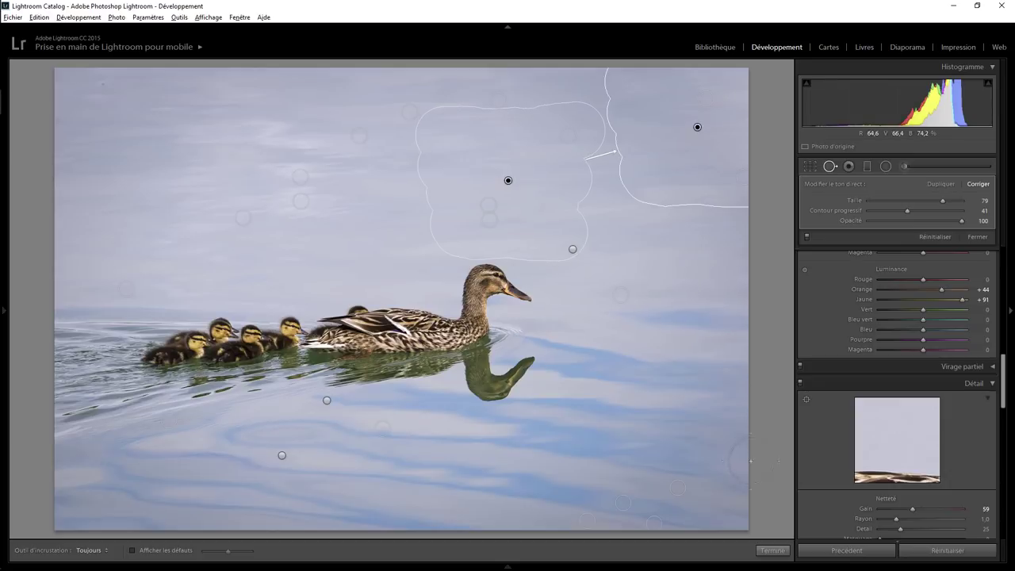
click(773, 550)
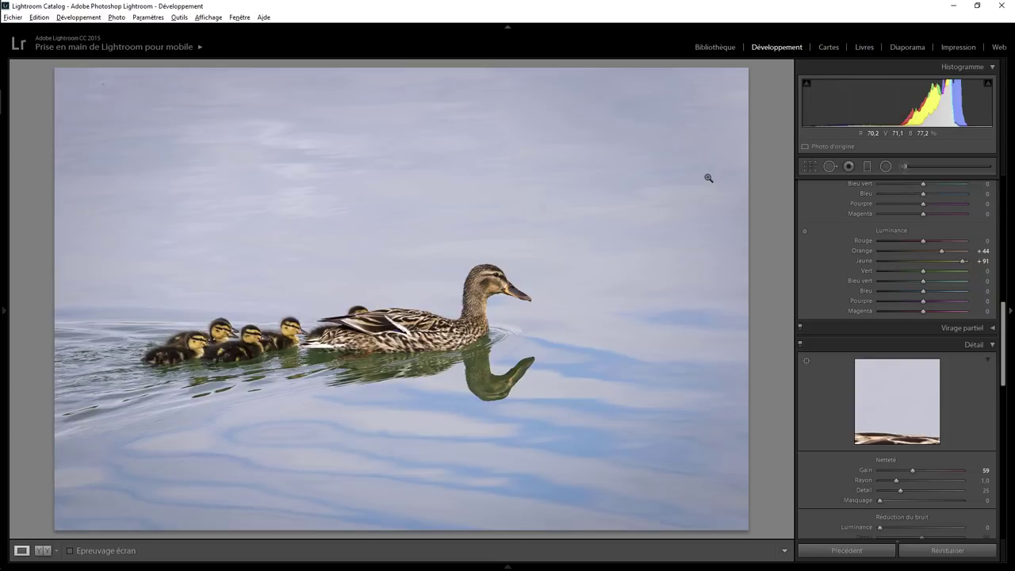
Step: Toggle the Before view to compare the edited duck photo with the original
key(backslash)
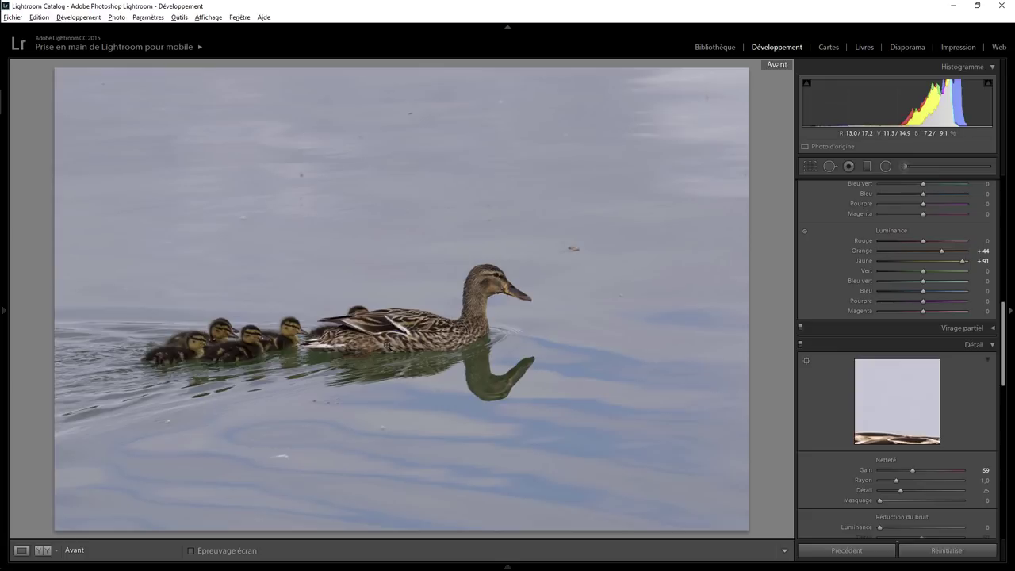
key(backslash)
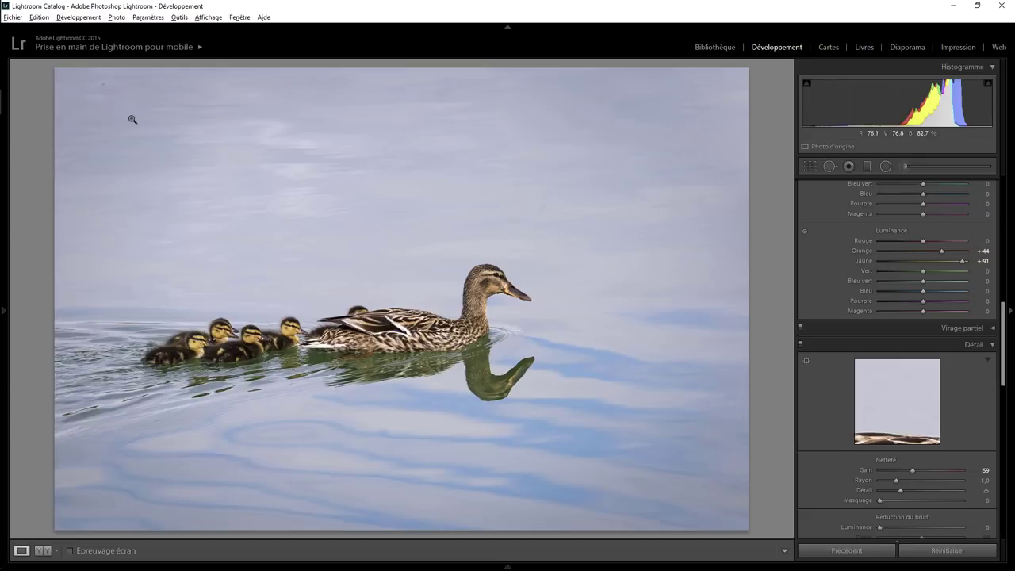
Step: Heal the top-left spot with a size 45 patch sourced from nearby clean water
click(829, 166)
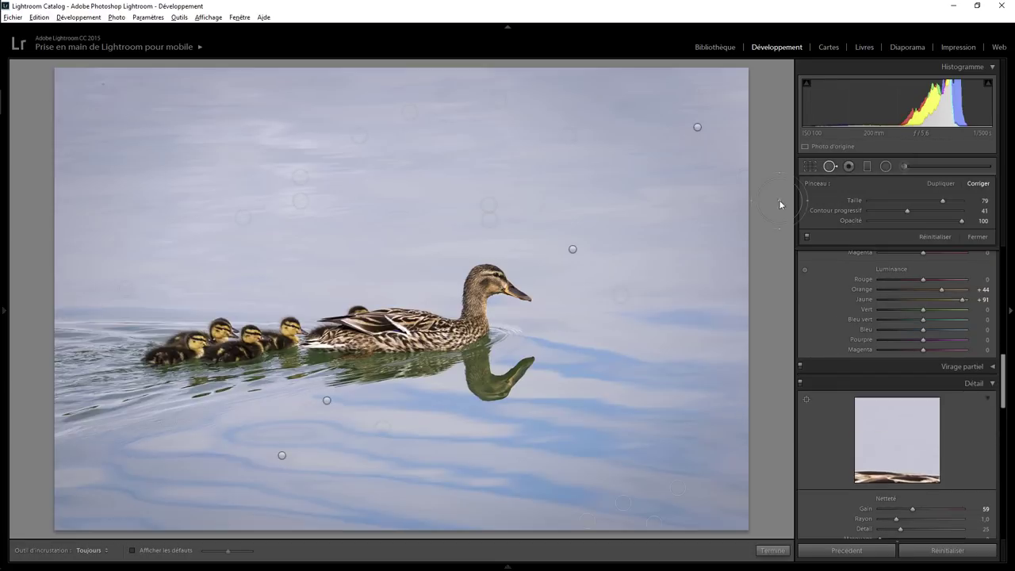
right_click(105, 86)
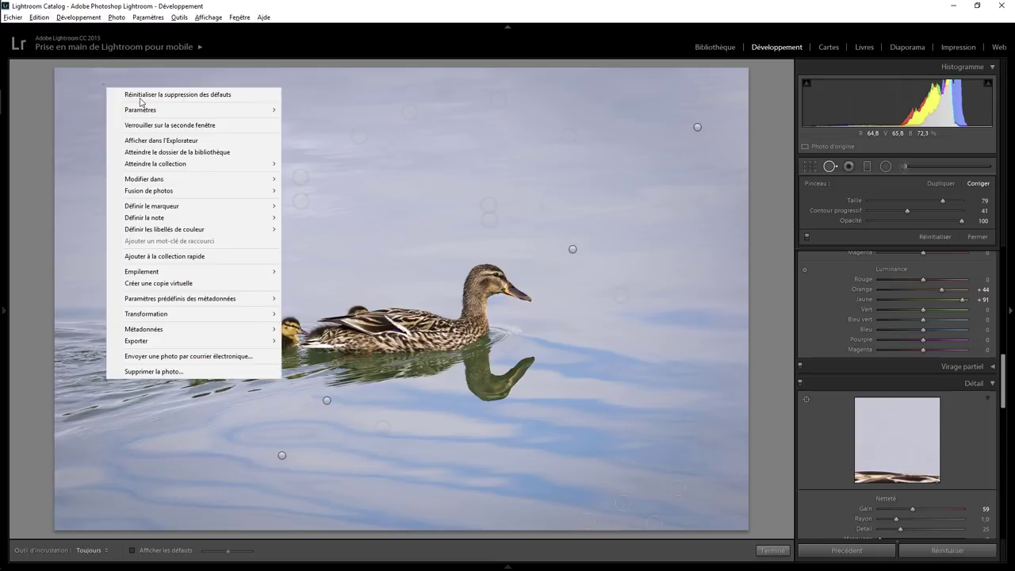
key(Escape)
click(92, 93)
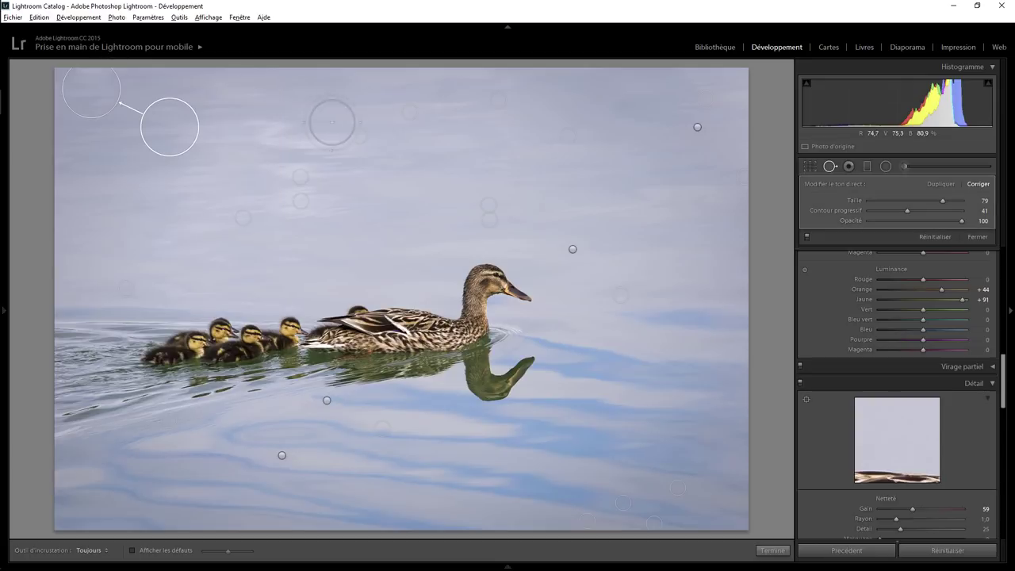
drag(931, 204, 912, 206)
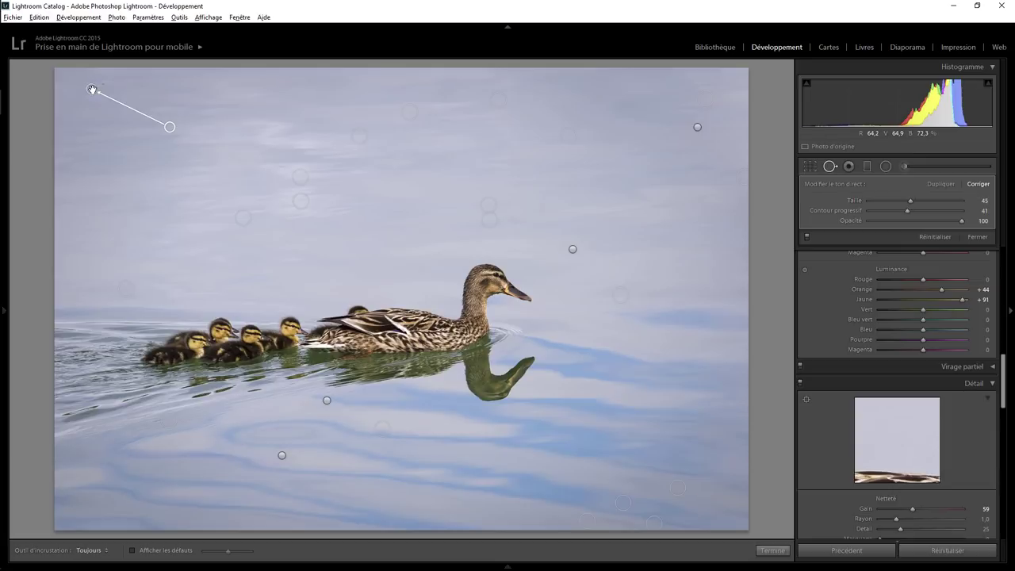
drag(92, 88, 102, 82)
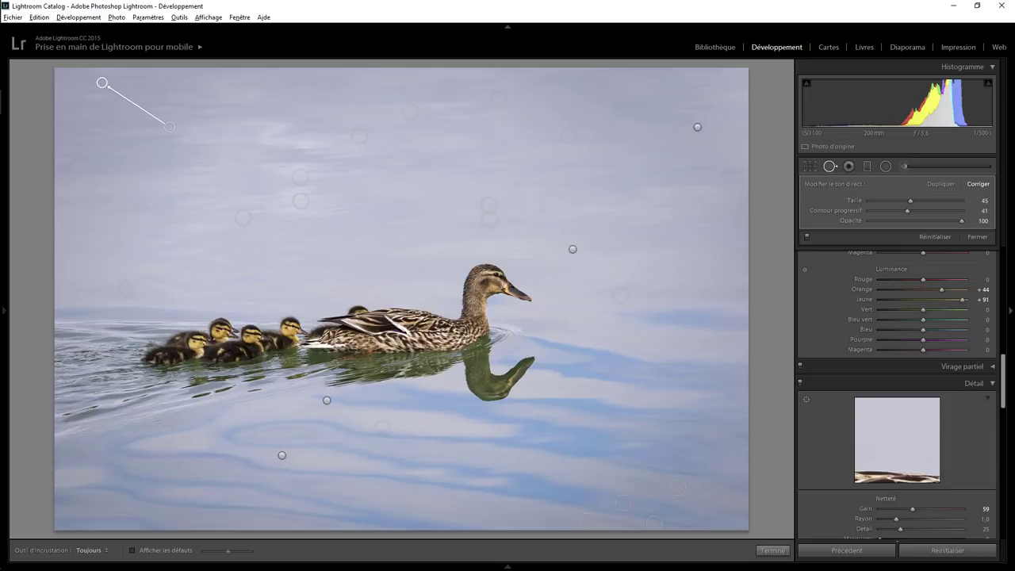
click(772, 550)
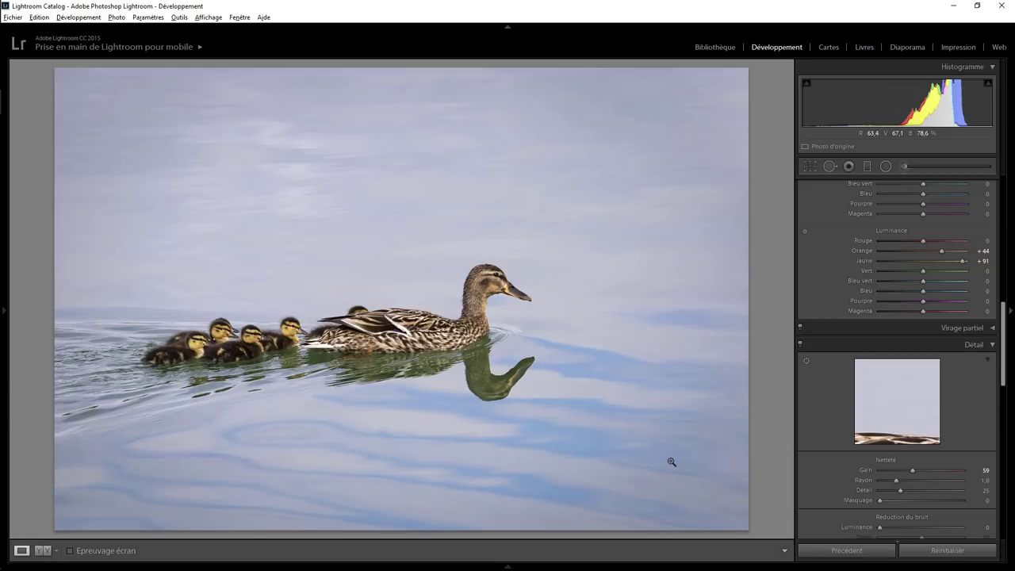
key(backslash)
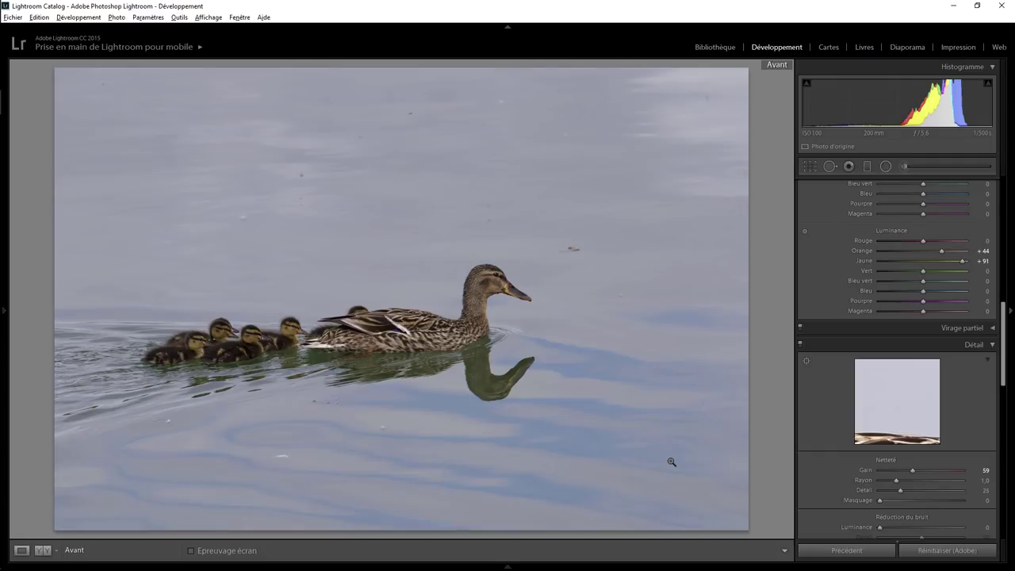
key(backslash)
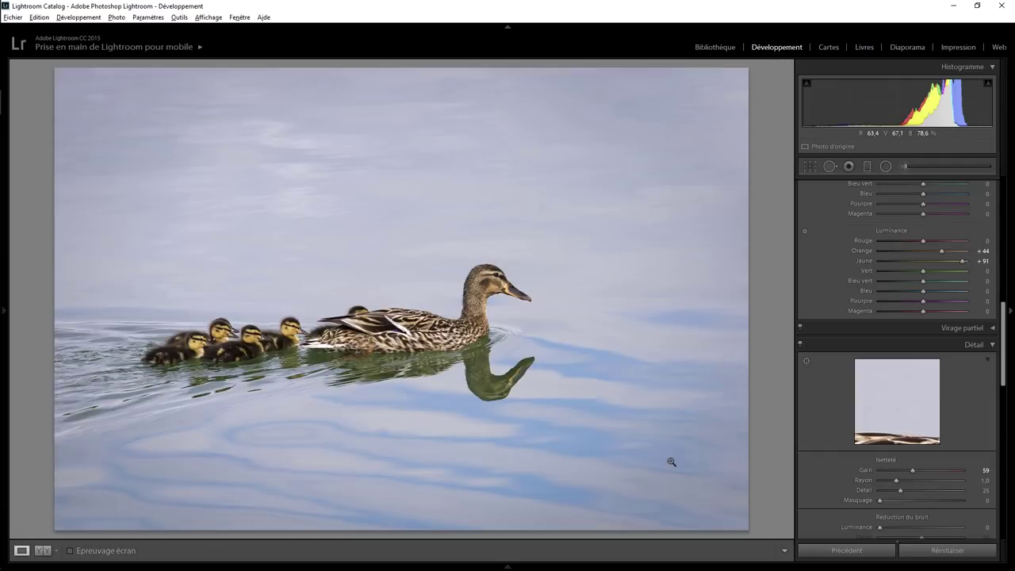